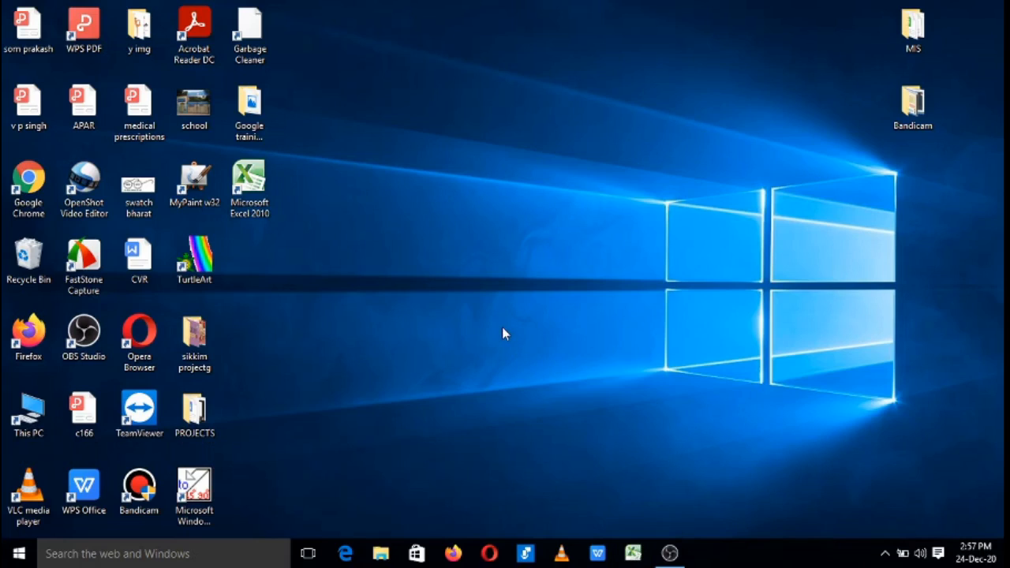
Open Microsoft Excel and check the formulas behind the students' marks in the Total column.
double_click(251, 184)
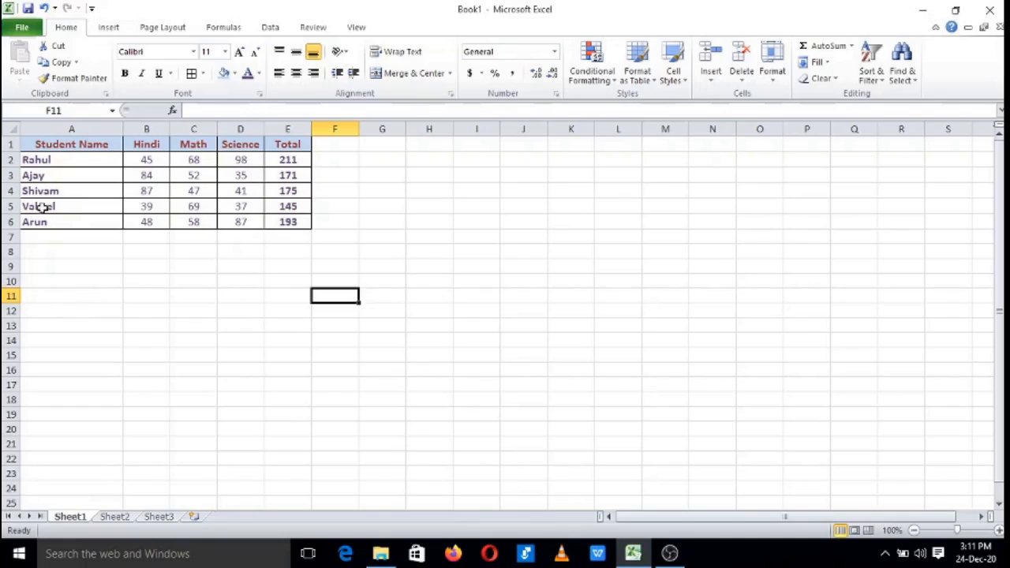
left_click(293, 160)
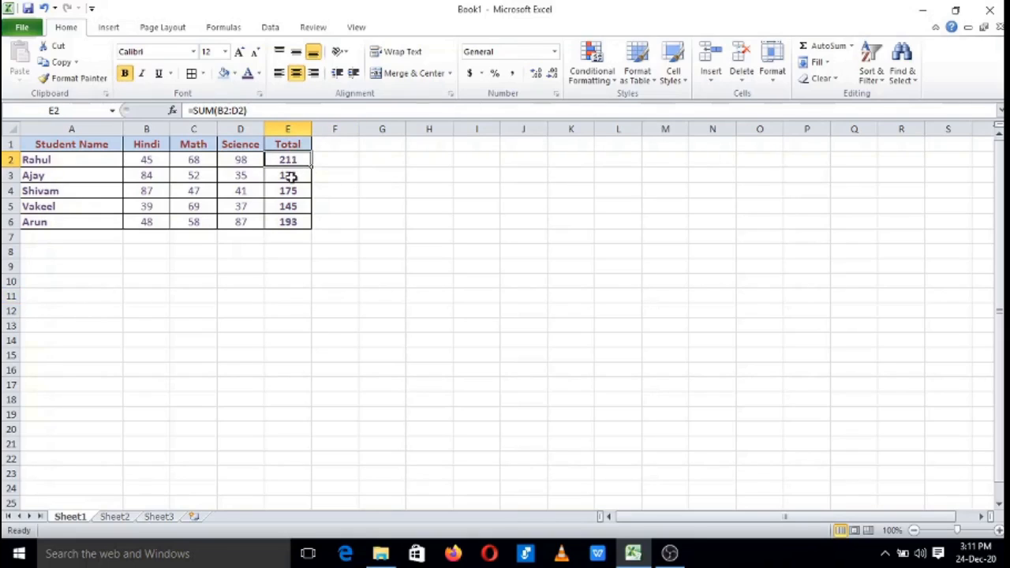
left_click(290, 176)
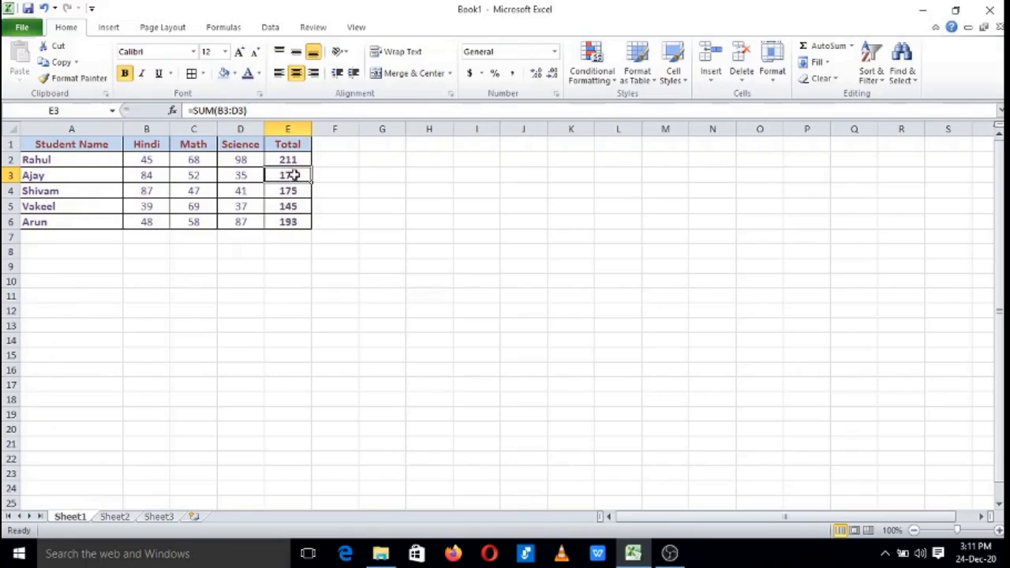
left_click(290, 161)
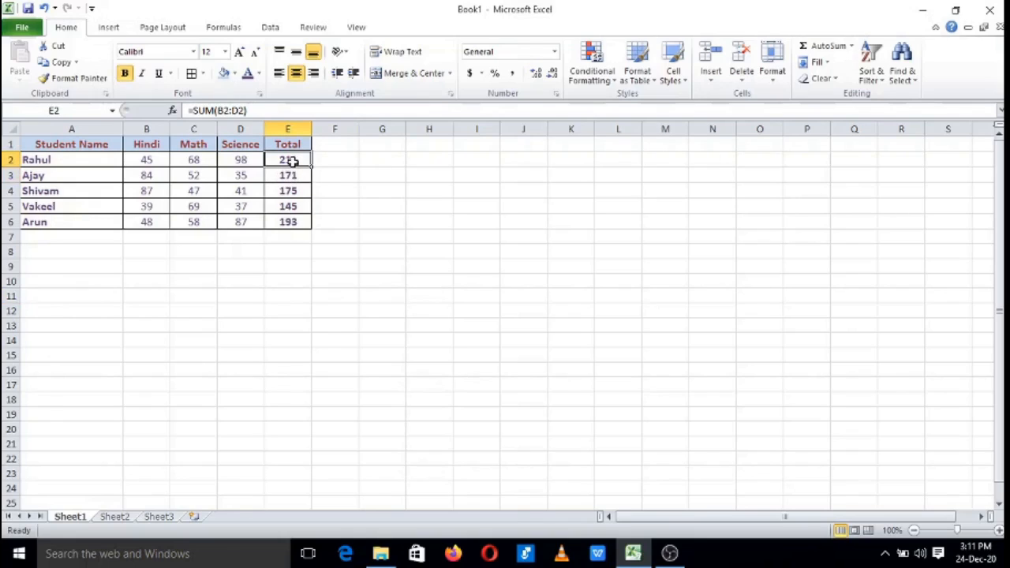
left_click(294, 223)
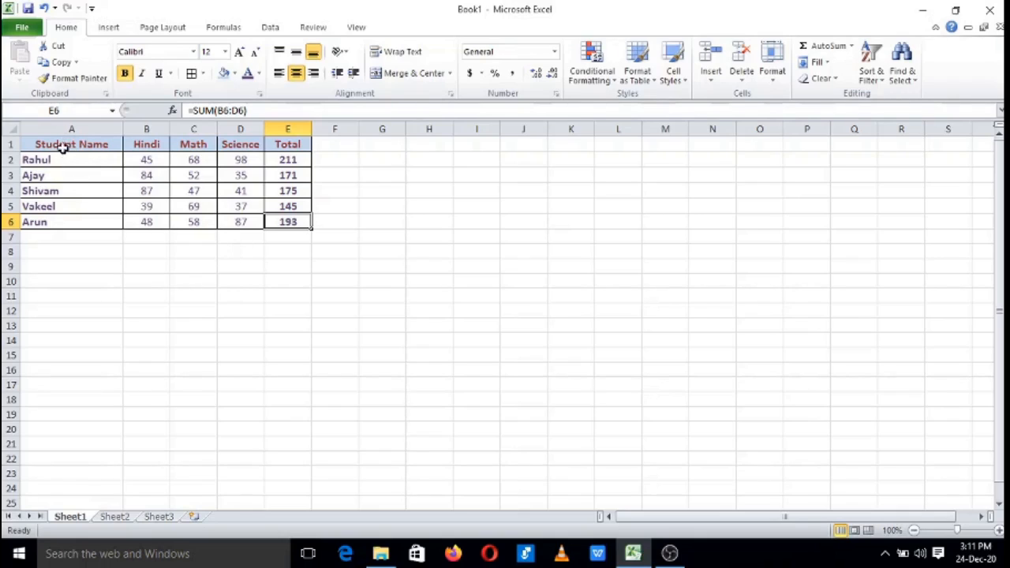
left_click(53, 144)
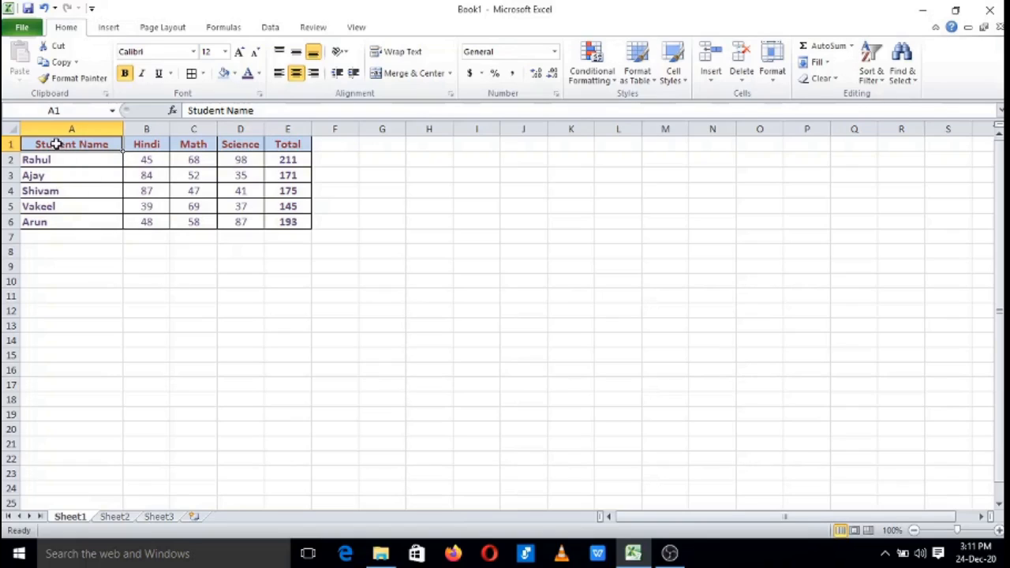
left_click_drag(56, 144, 289, 216)
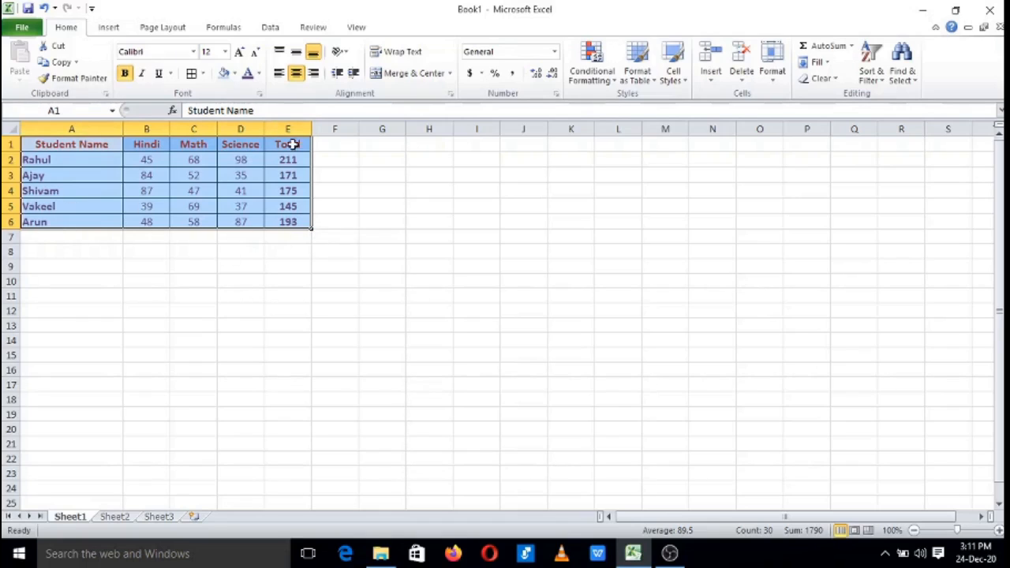
left_click(162, 251)
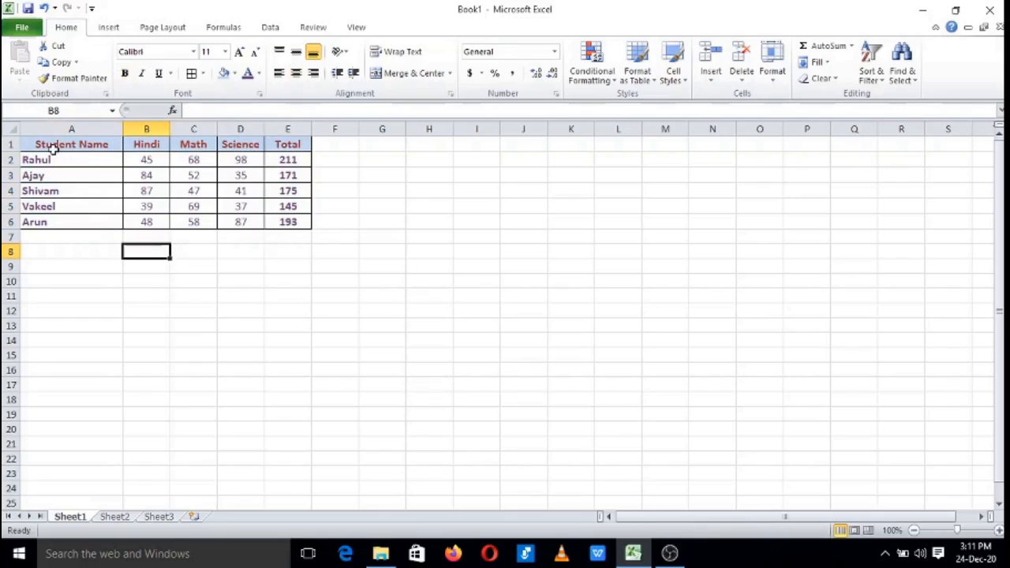
left_click_drag(52, 150, 204, 215)
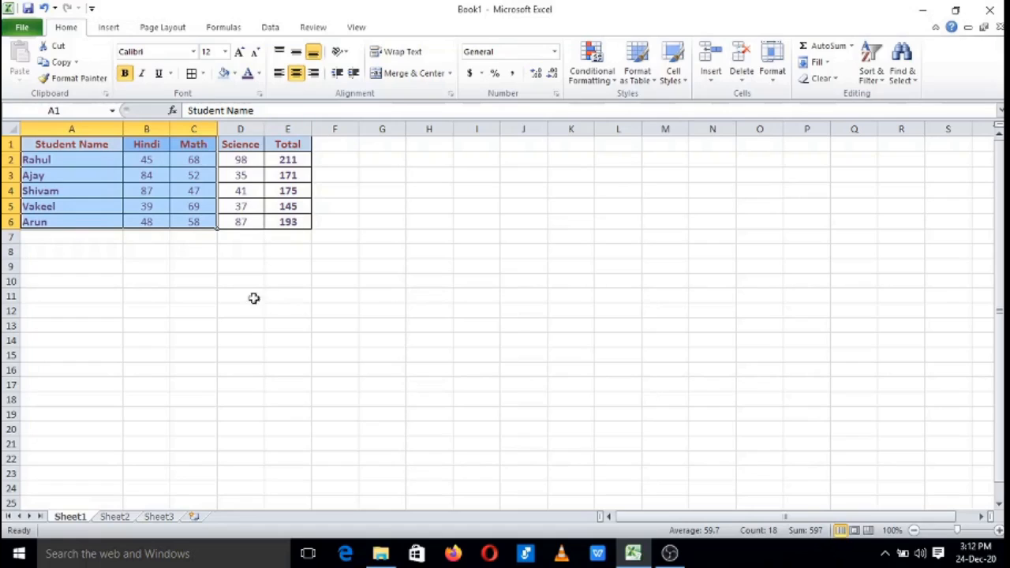
left_click(233, 310)
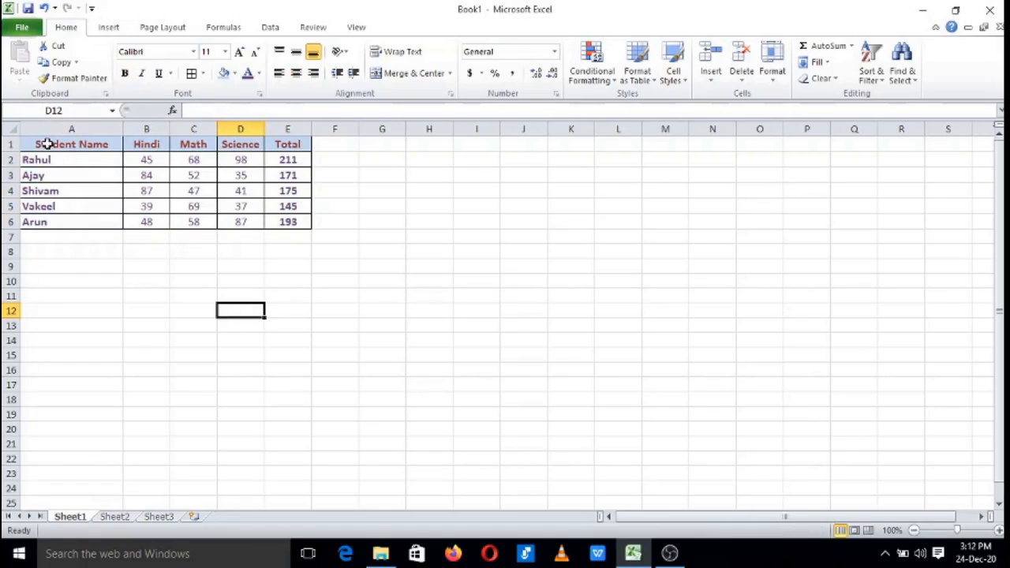
Select the whole marks table A1:E6, including the header row, and open the custom sort settings for it.
left_click(47, 144)
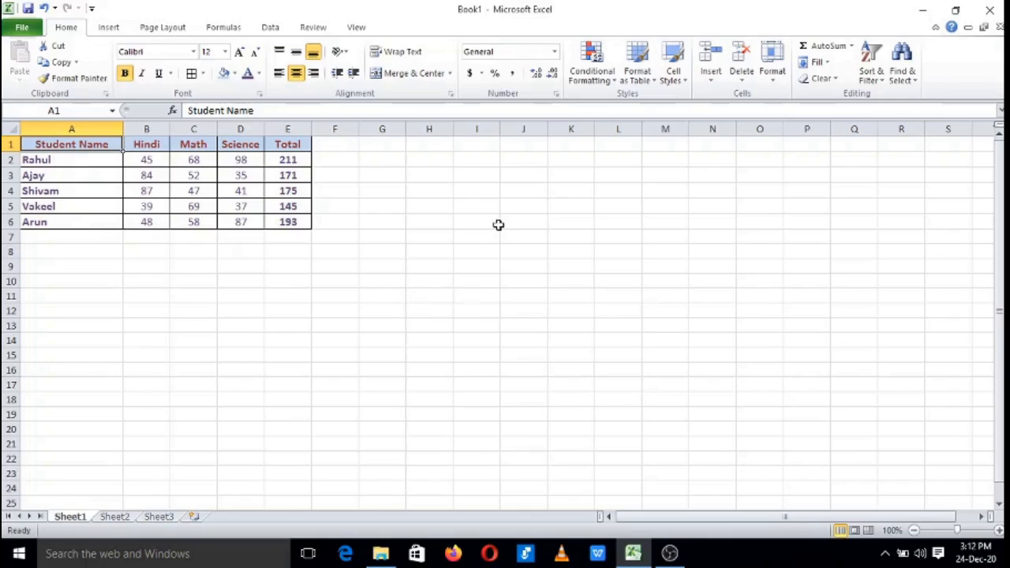
left_click_drag(122, 150, 311, 150)
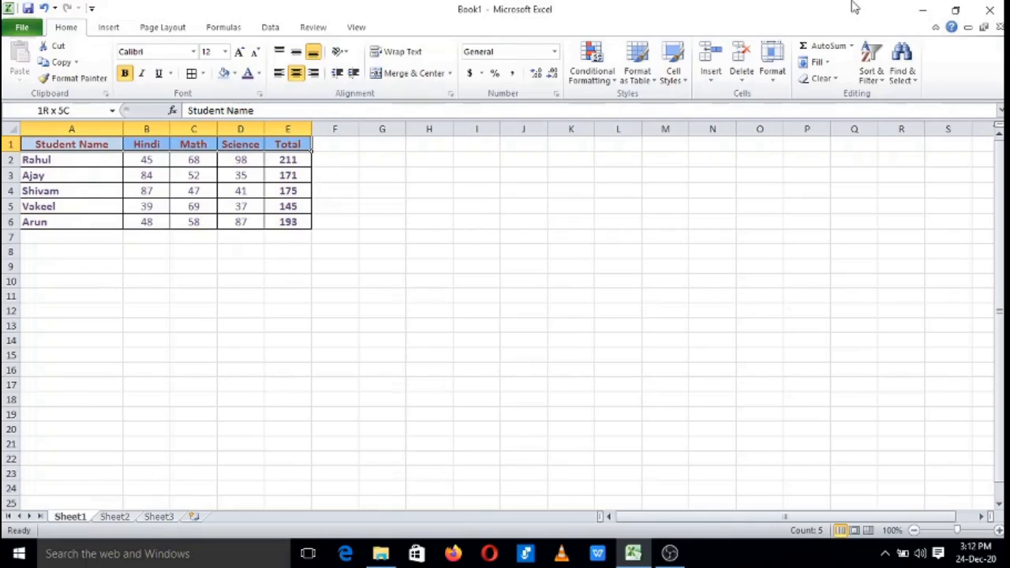
key("shift+Down")
key("shift+Down")
key("shift+Down")
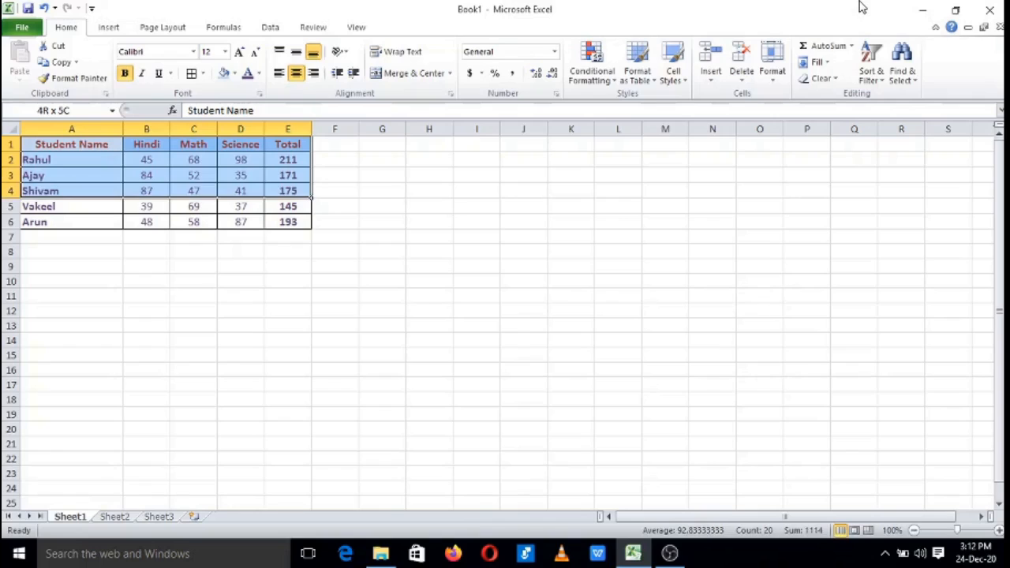
key("shift+Down")
key("shift+Down")
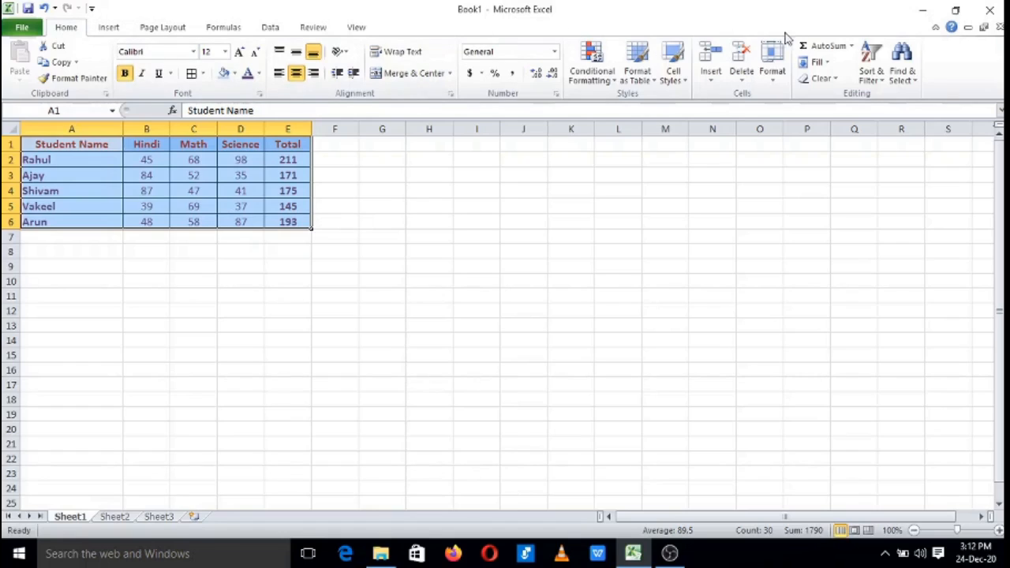
left_click(885, 87)
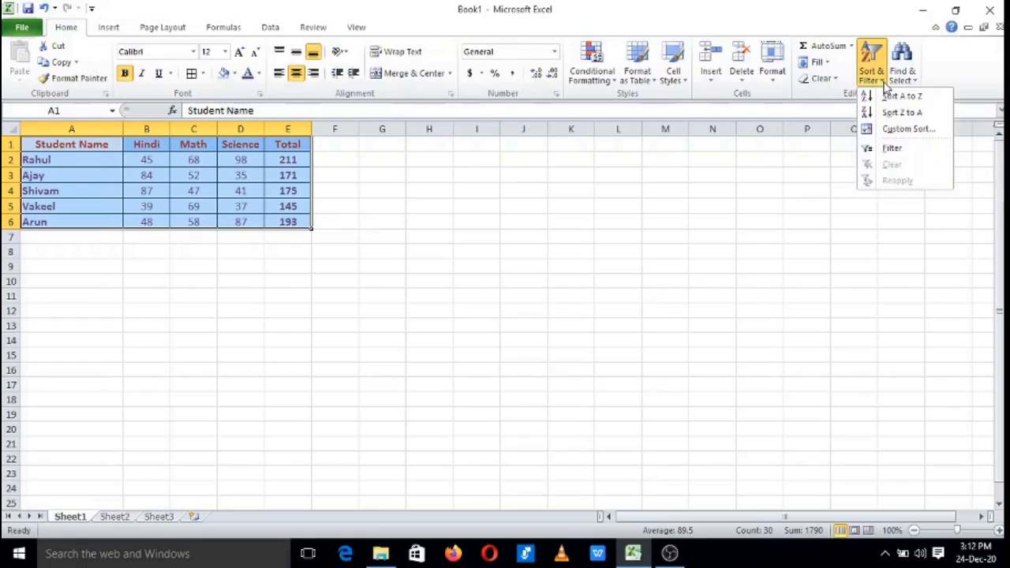
left_click(908, 131)
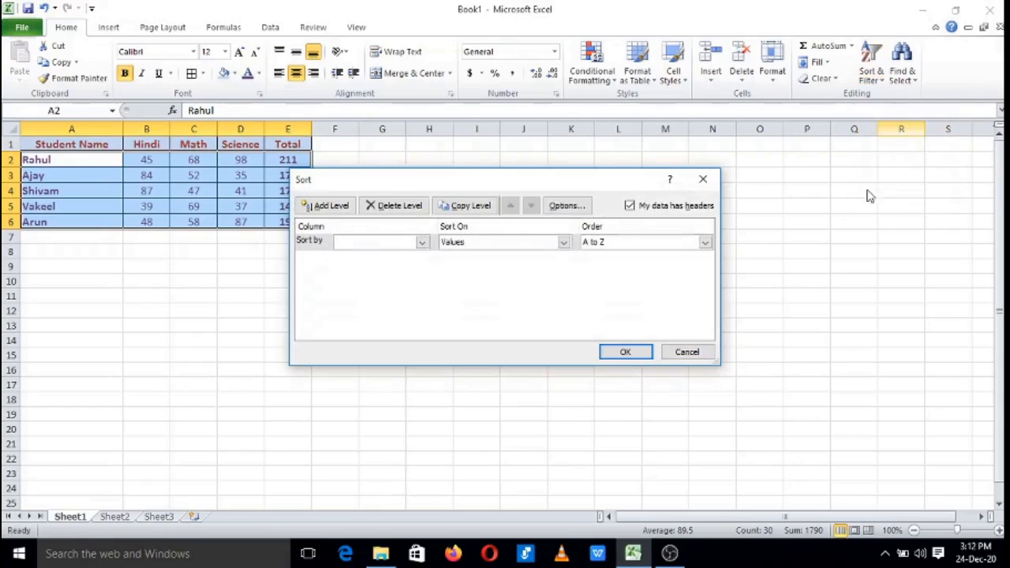
Compare the available sort columns with the data-headers option on and off, leaving the option on.
left_click(421, 242)
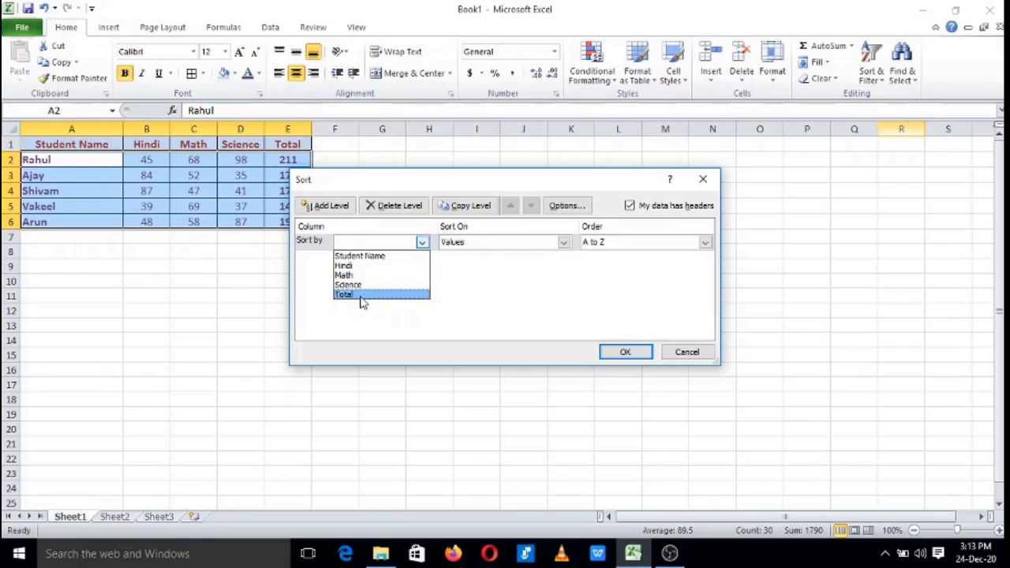
left_click(422, 242)
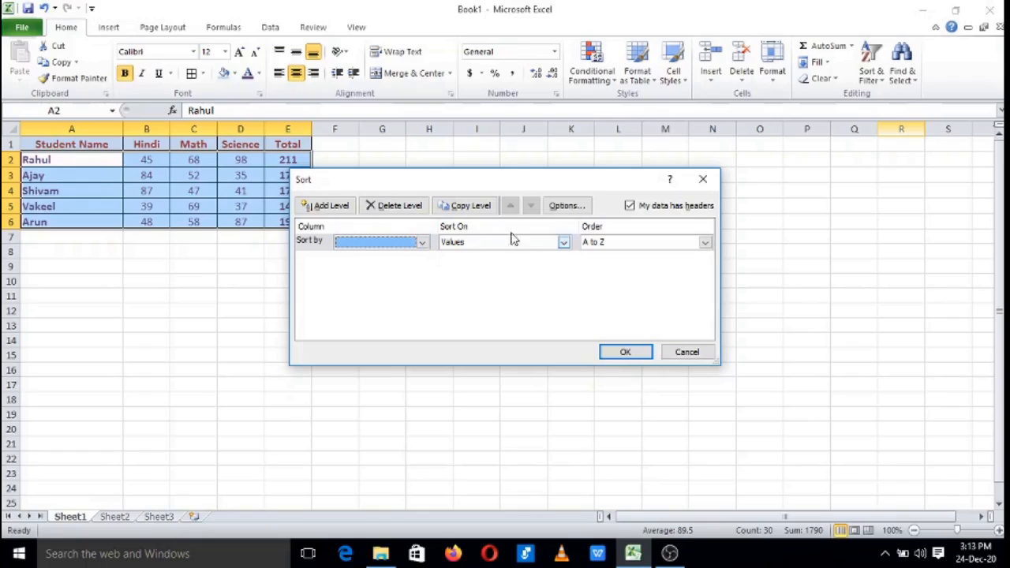
left_click(630, 206)
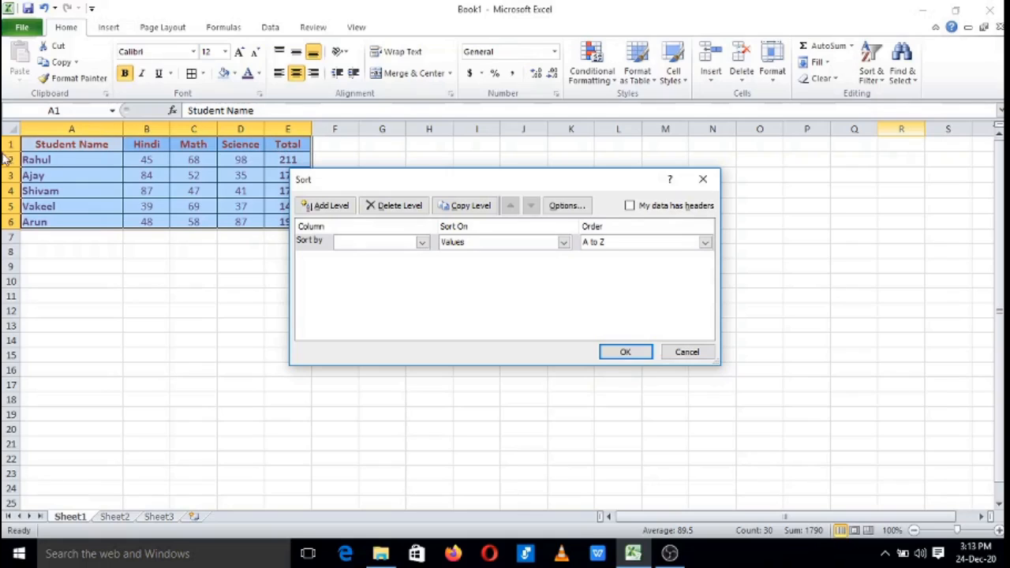
left_click(421, 244)
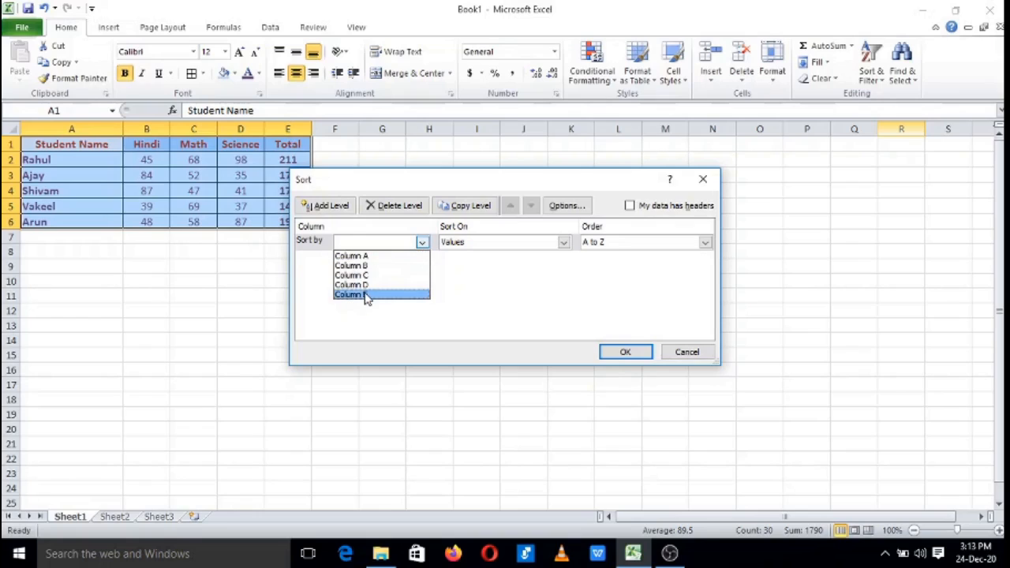
left_click(422, 242)
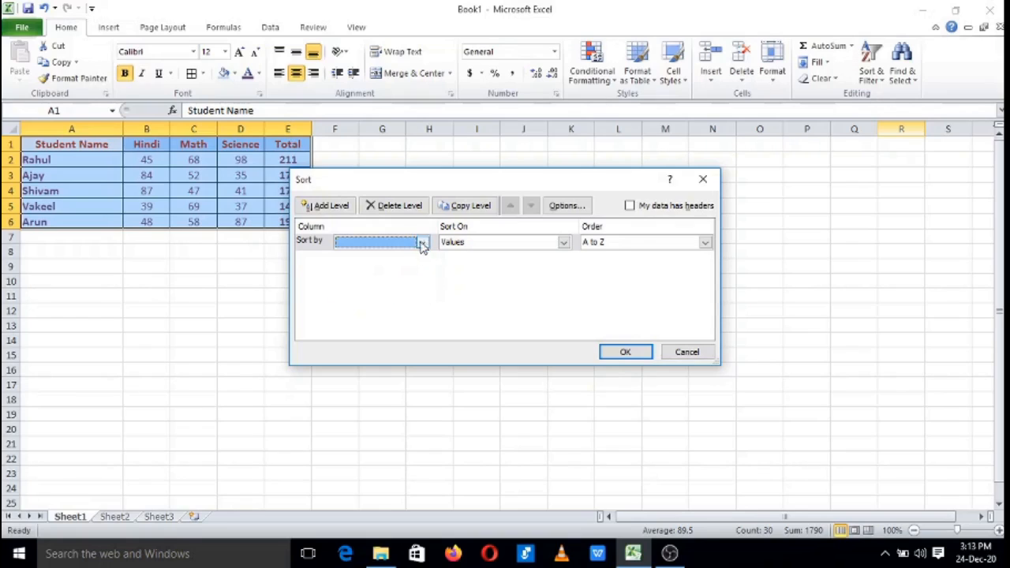
left_click(630, 206)
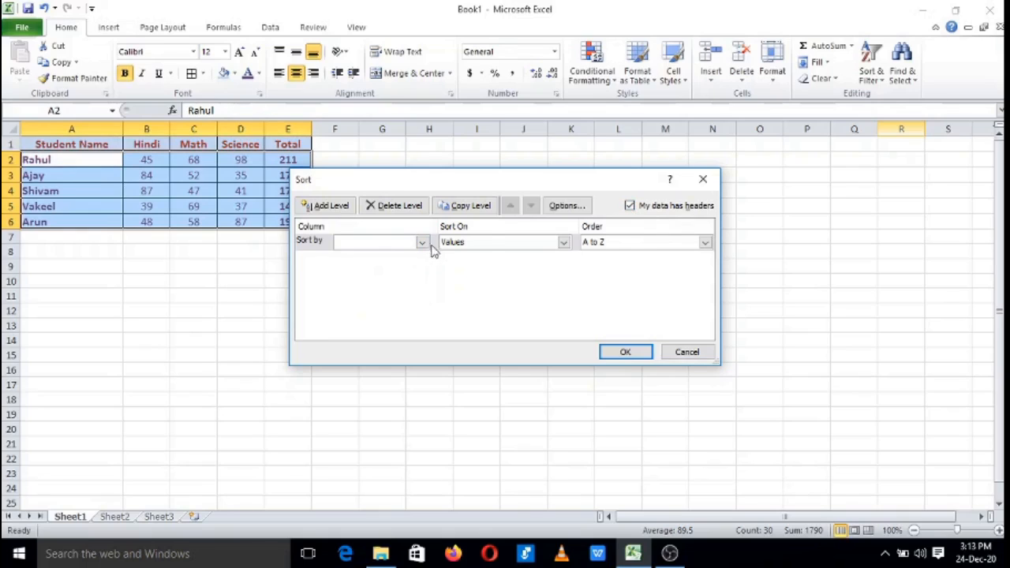
Sort the marks table by the Total column's values, ordered Smallest to Largest.
left_click(423, 243)
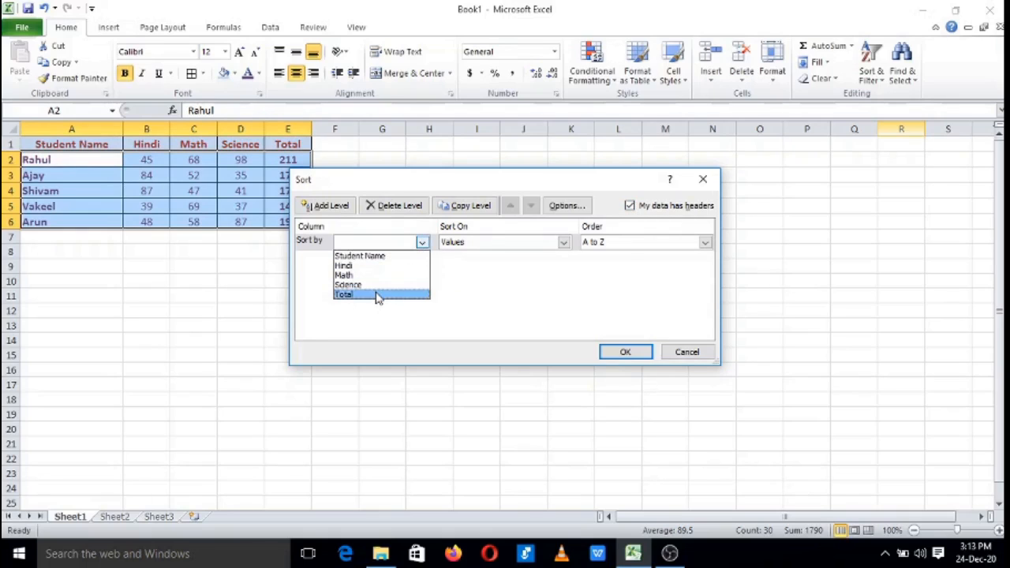
left_click(376, 294)
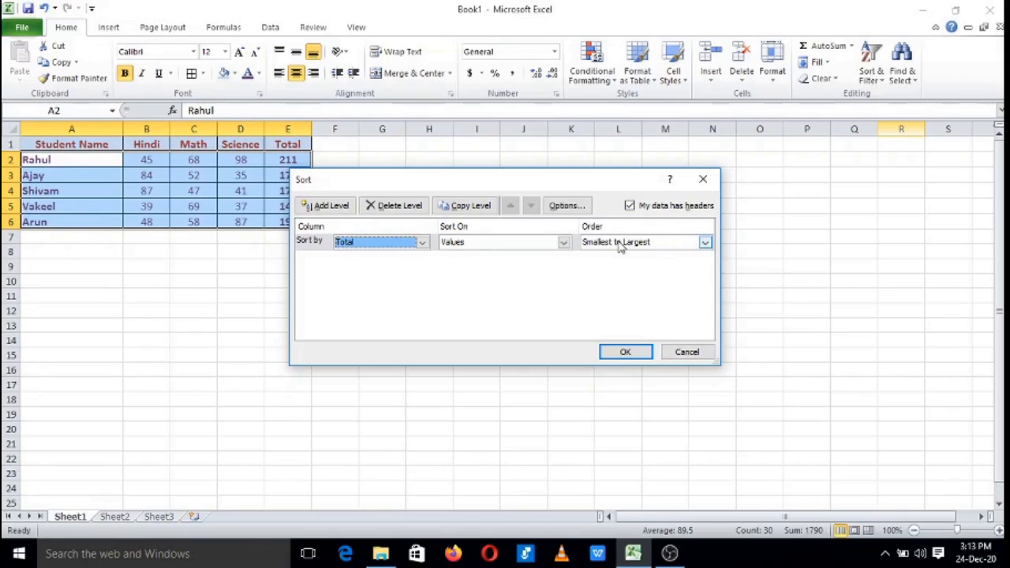
left_click(705, 244)
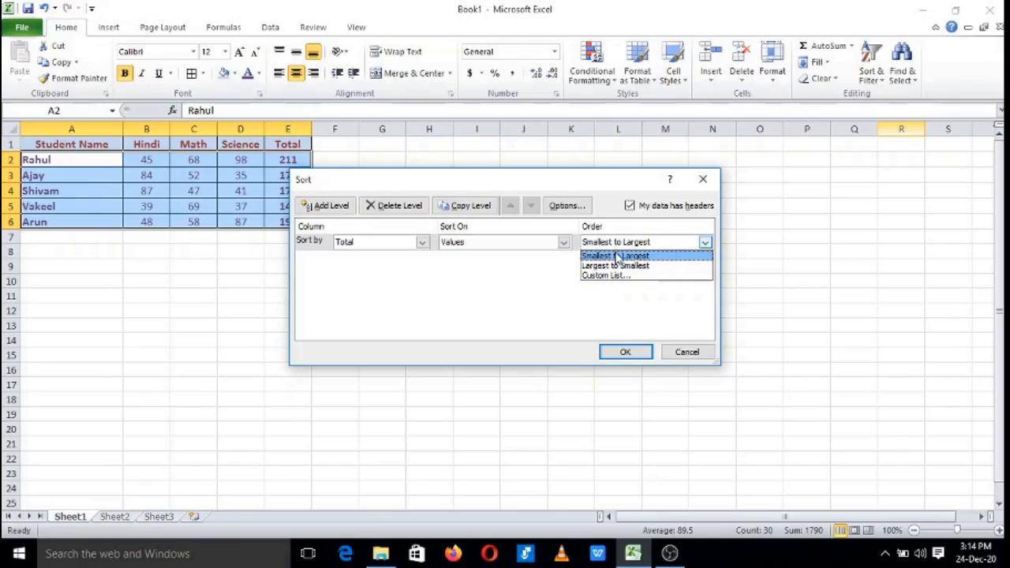
left_click(618, 256)
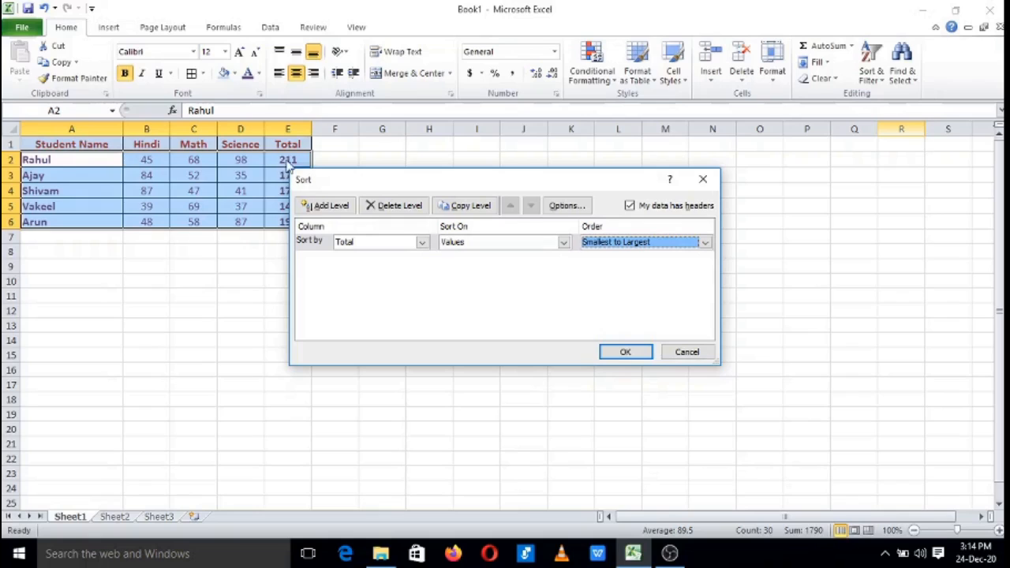
left_click(624, 351)
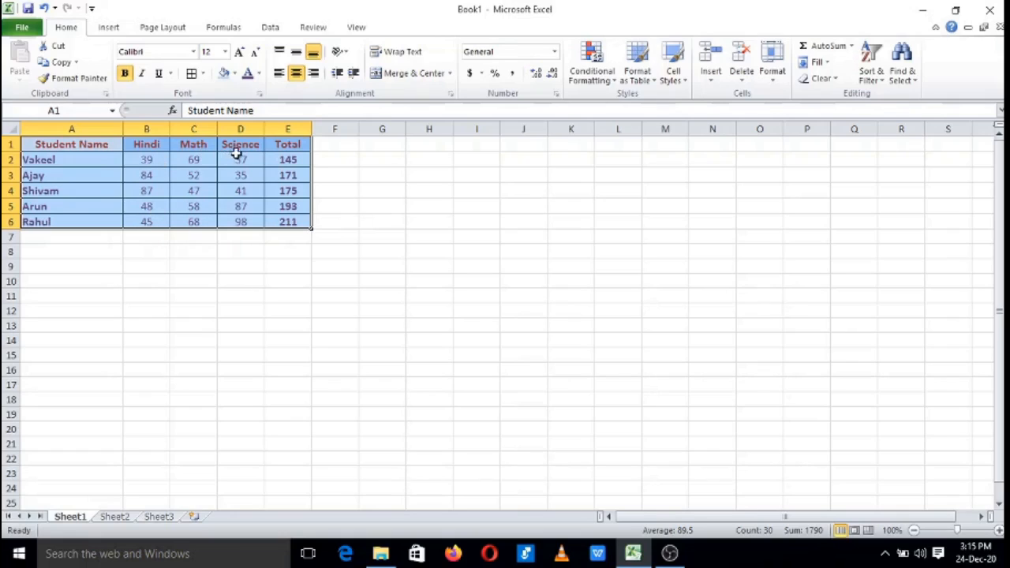
Apply a custom sort to the table A1:E6 by the Math column's values, ordered Largest to Smallest.
left_click(204, 160)
left_click(198, 145)
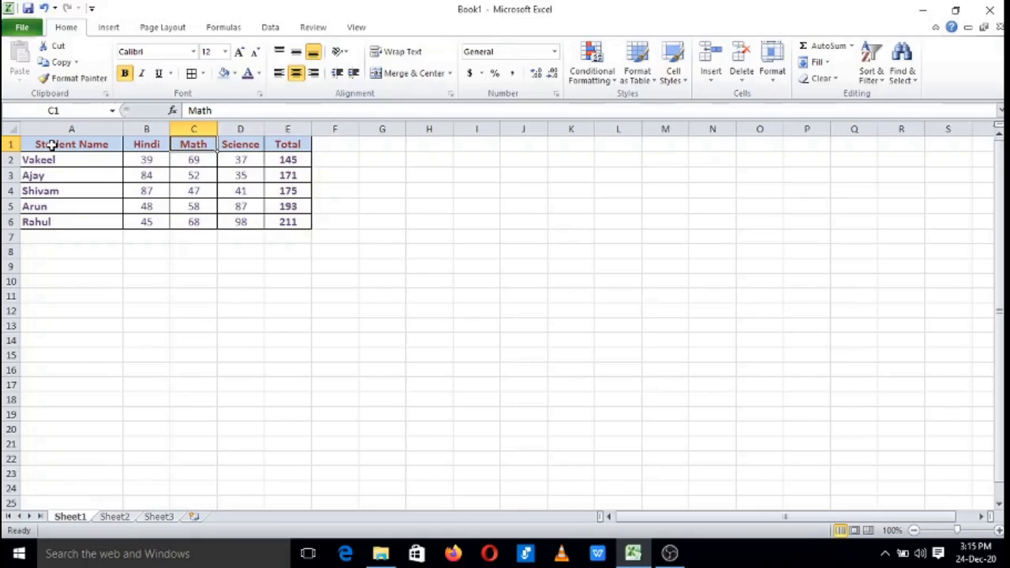
left_click_drag(50, 145, 282, 222)
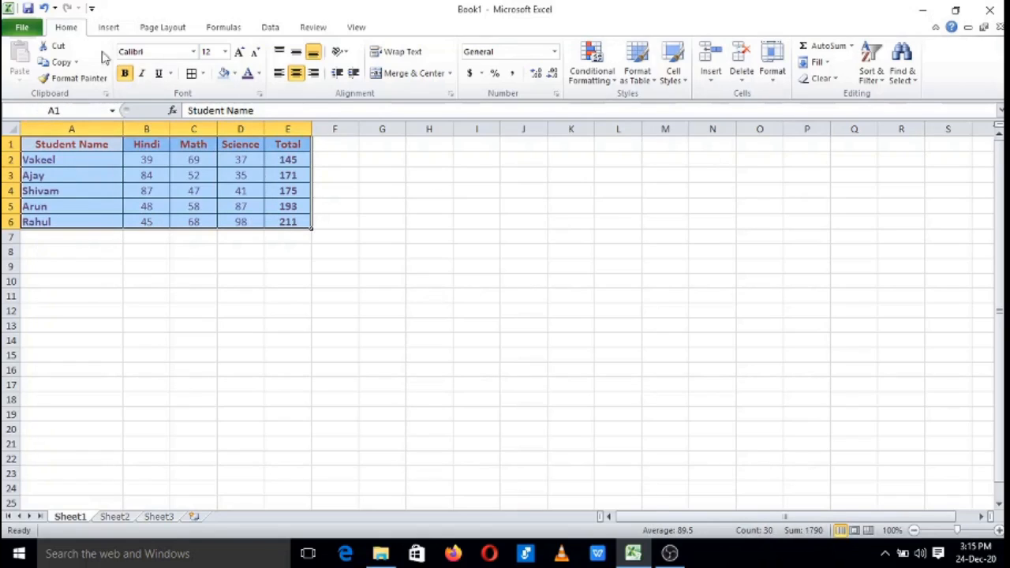
left_click(889, 84)
left_click(906, 129)
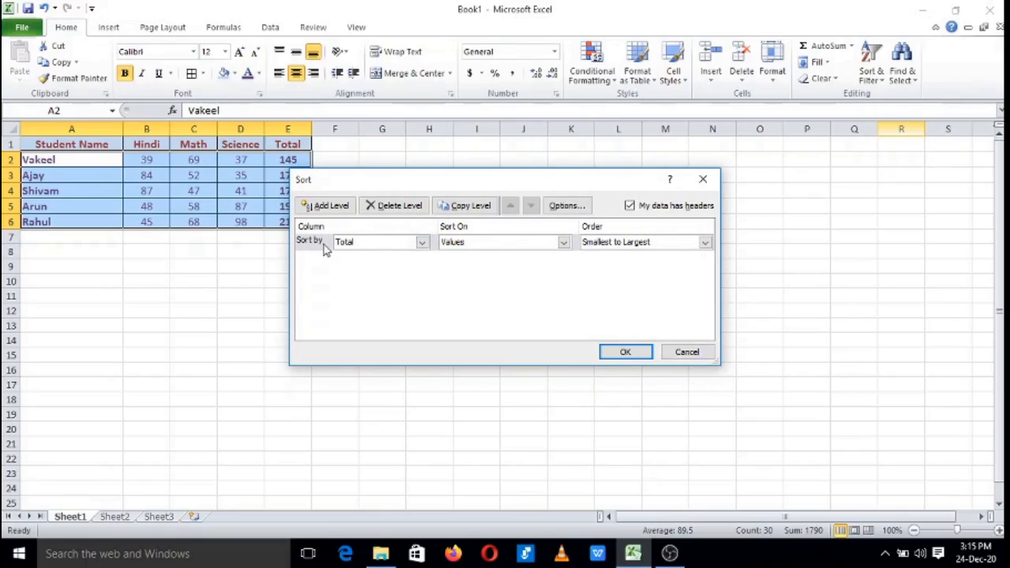
left_click(422, 243)
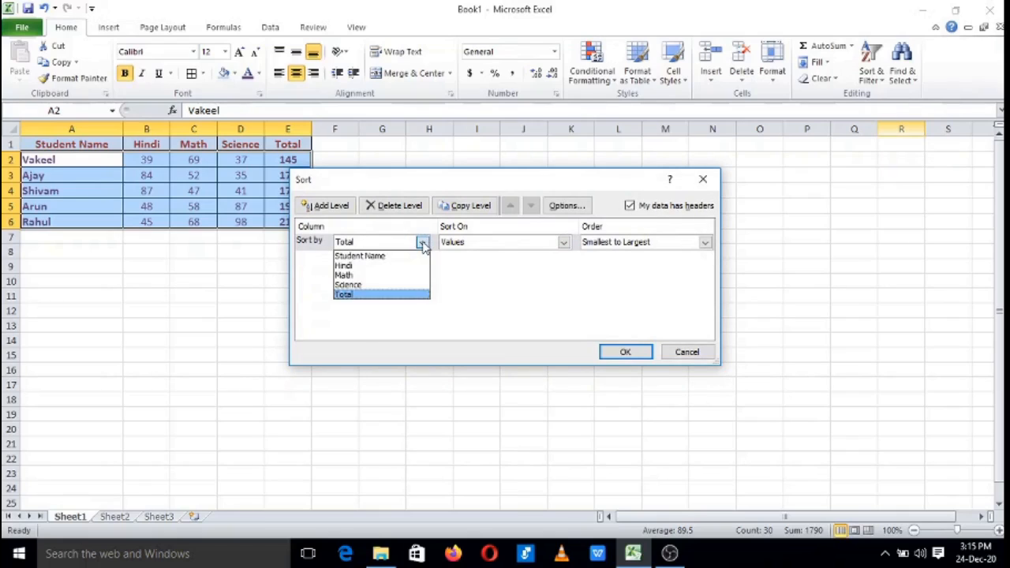
left_click(369, 276)
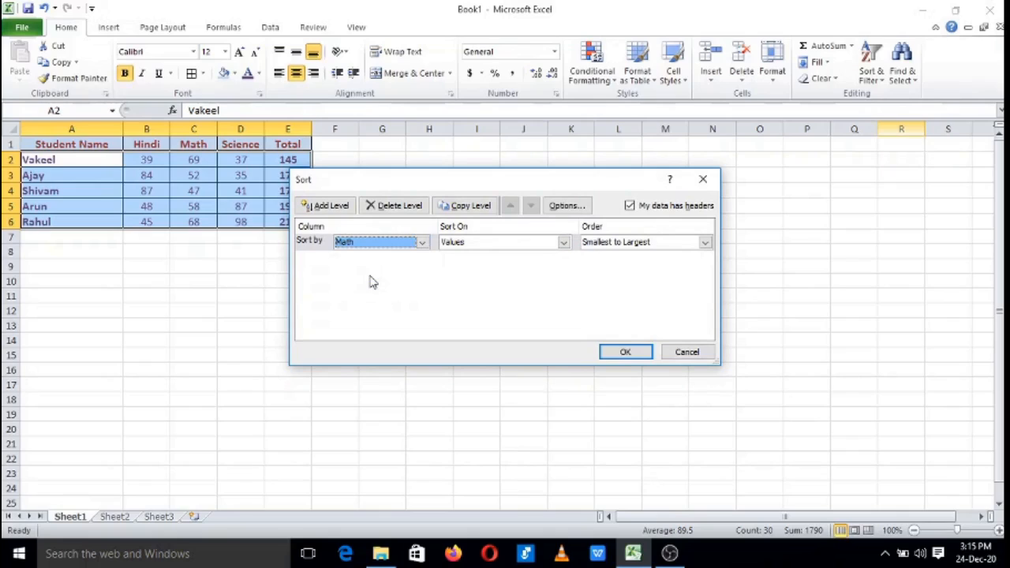
left_click(704, 245)
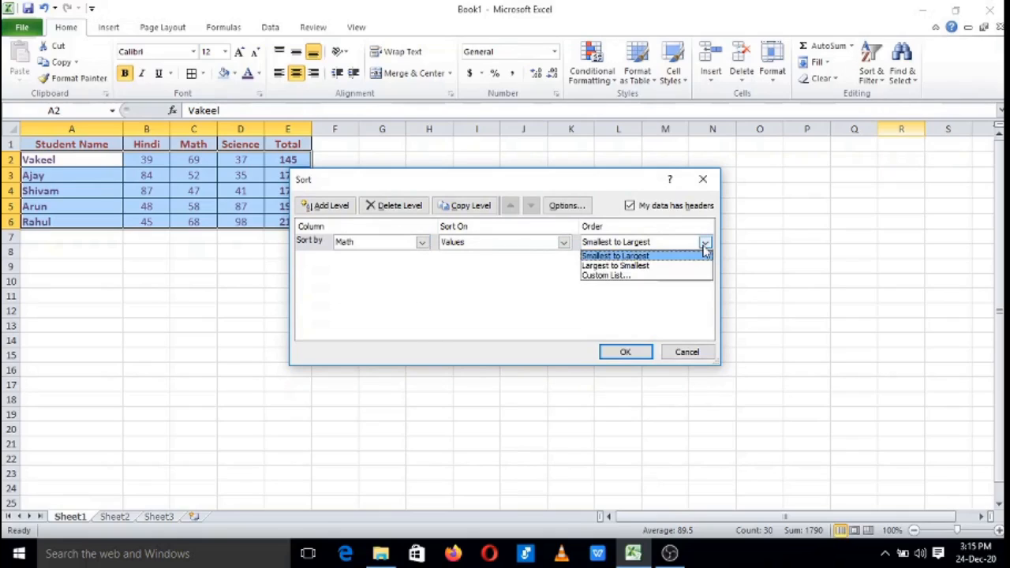
left_click(652, 266)
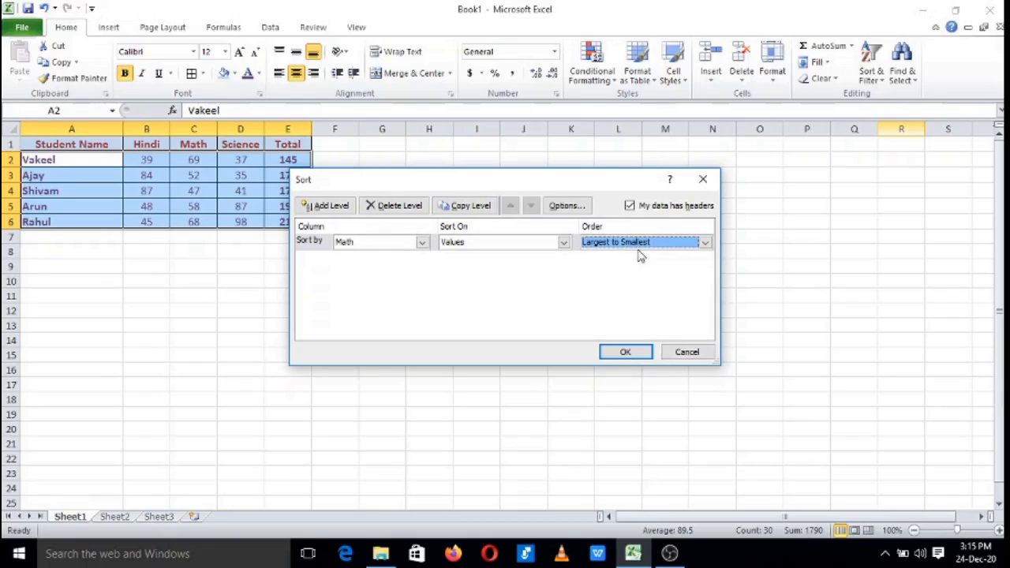
left_click(625, 353)
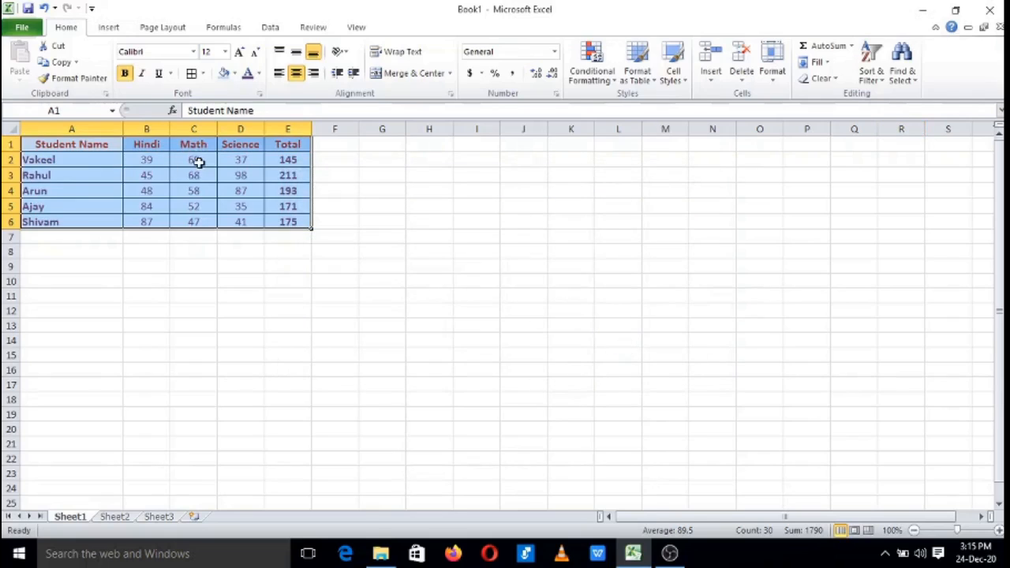
Examine the order of the Math marks and the student names in the sorted marks table.
left_click(198, 162)
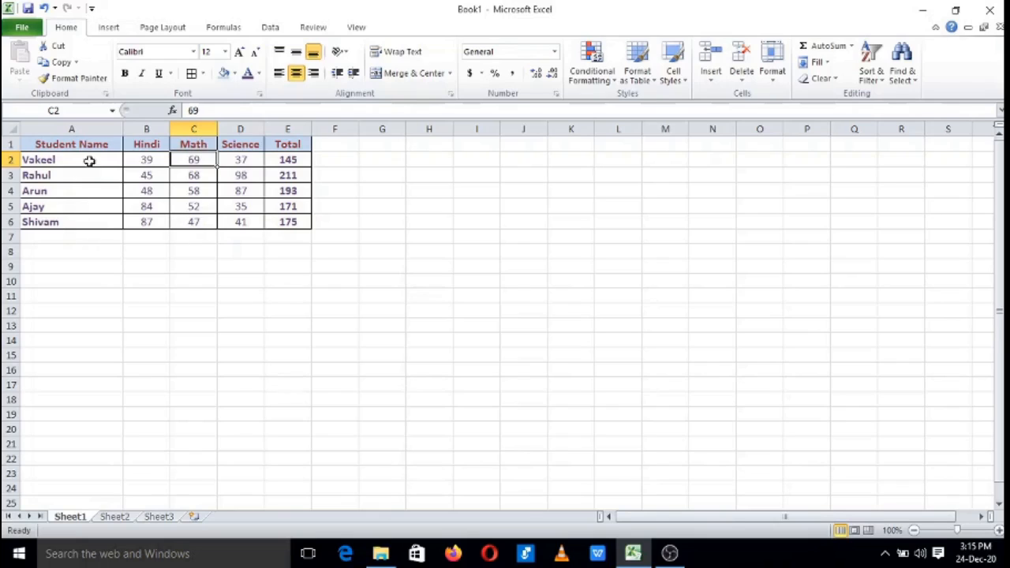
left_click(199, 223)
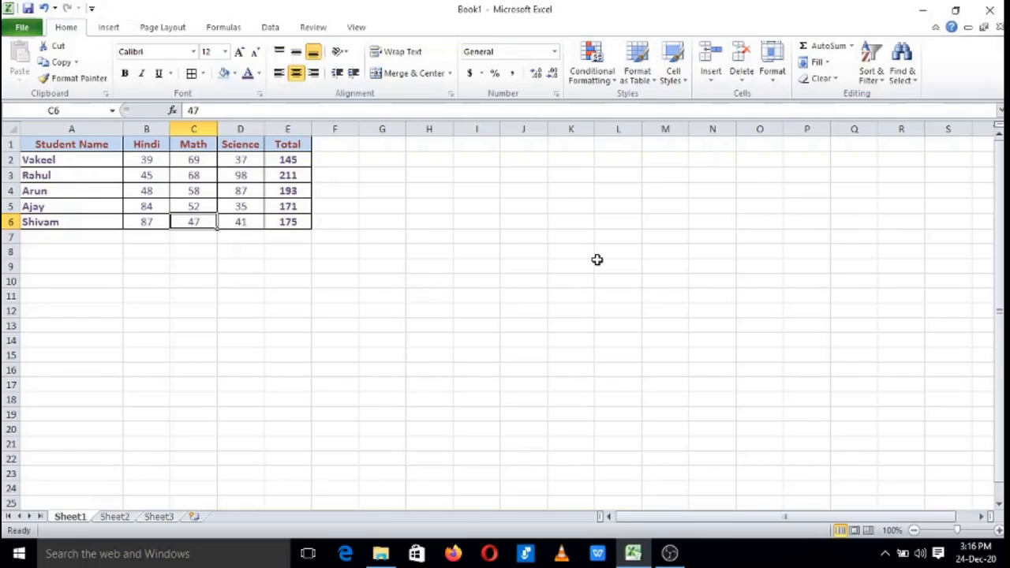
left_click(668, 555)
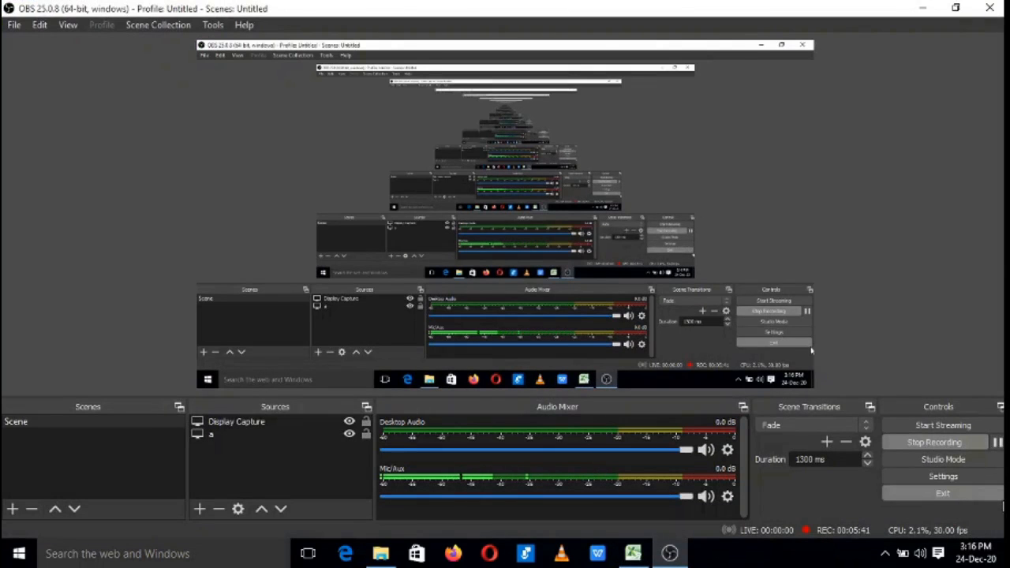
left_click(923, 8)
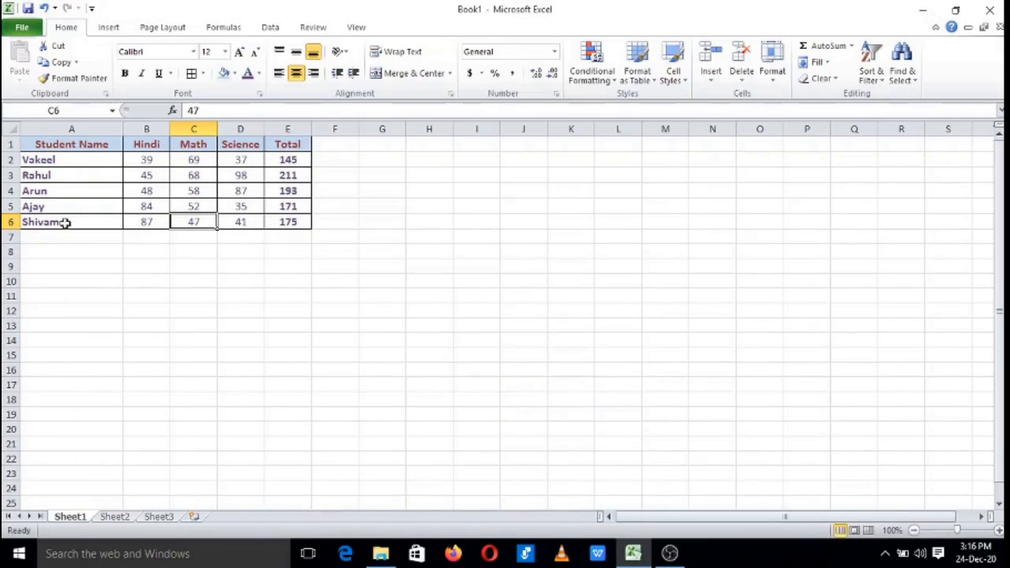
left_click(156, 161)
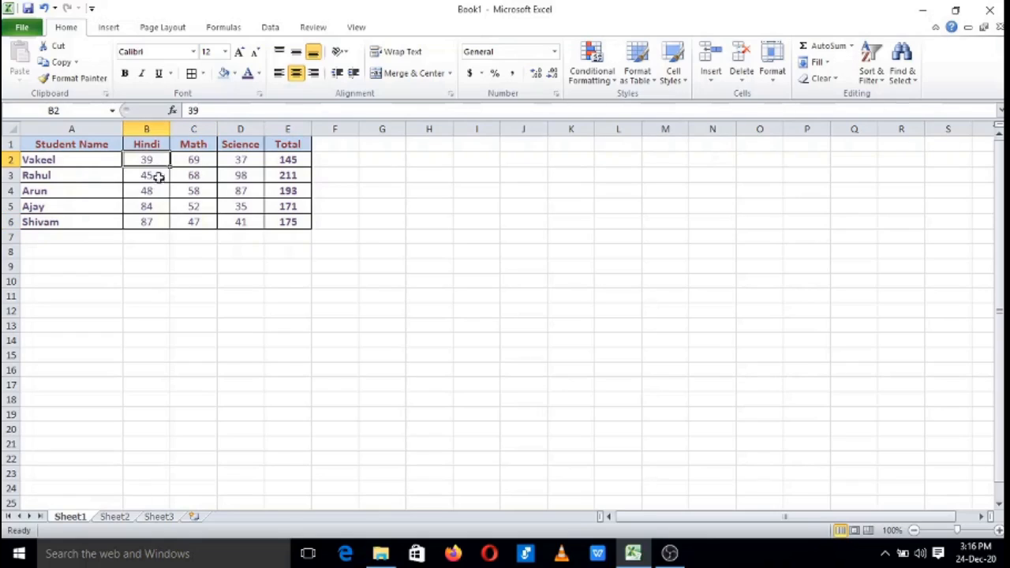
left_click(48, 160)
left_click_drag(40, 157, 50, 220)
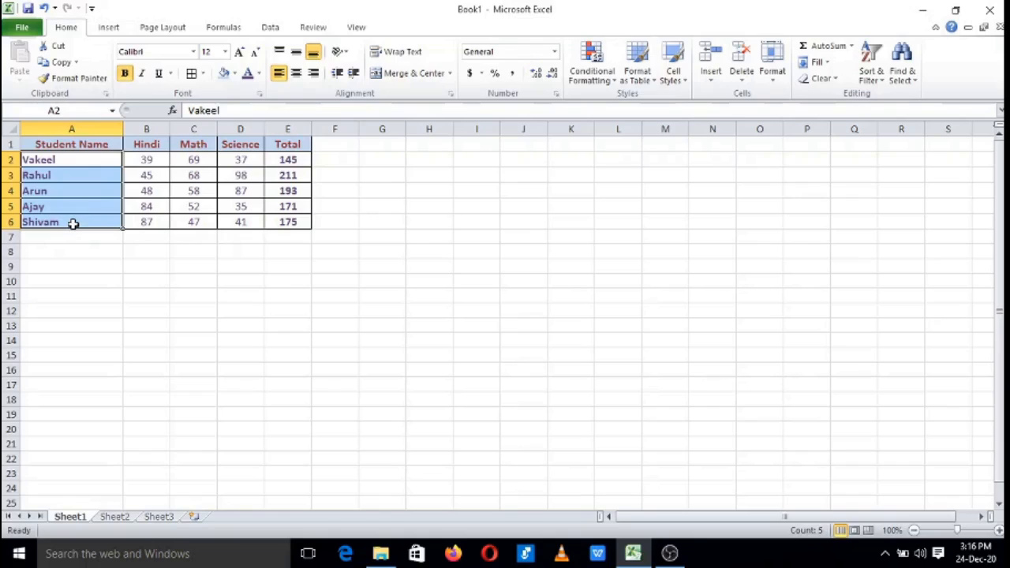
left_click(73, 224)
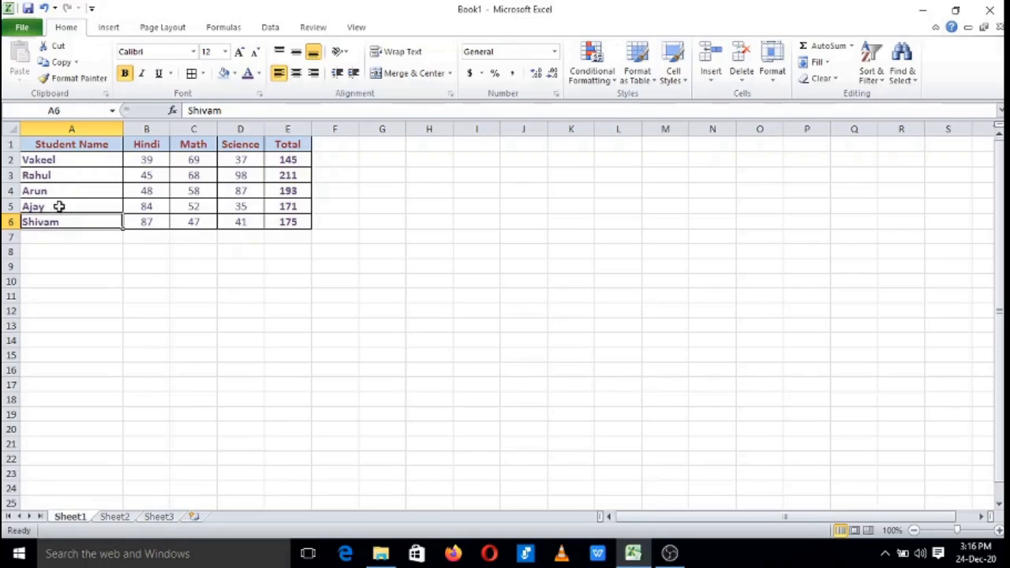
Apply a custom sort to the marks table A1:E6 by the Student Name column's values, ordered Z to A.
left_click_drag(69, 144, 286, 221)
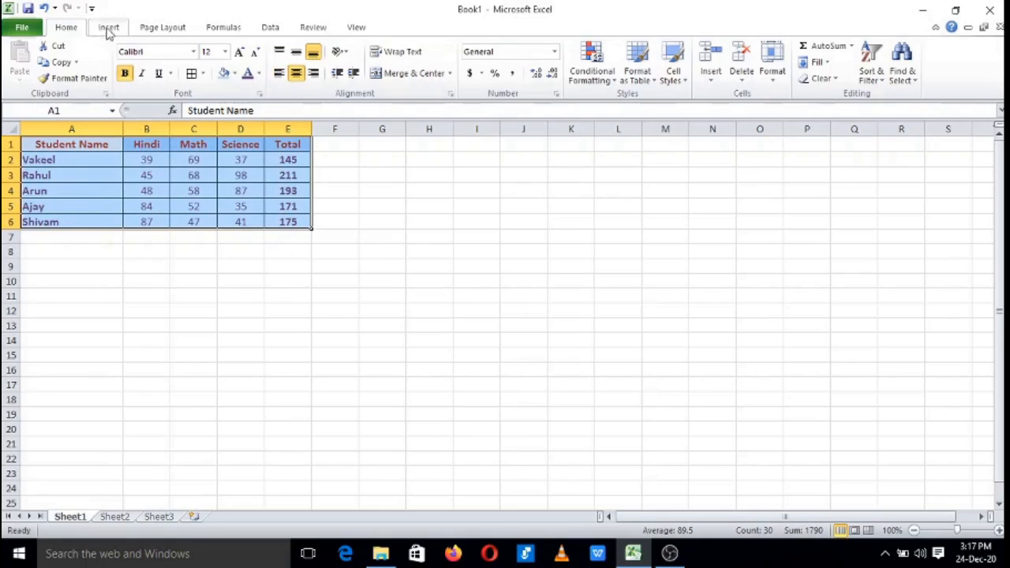
left_click(852, 46)
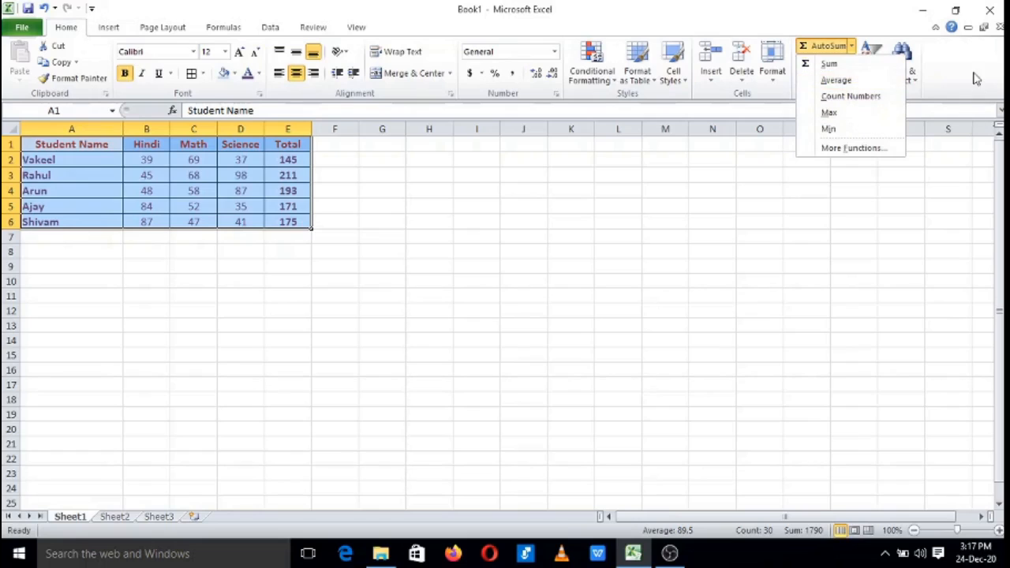
left_click(900, 60)
left_click(873, 67)
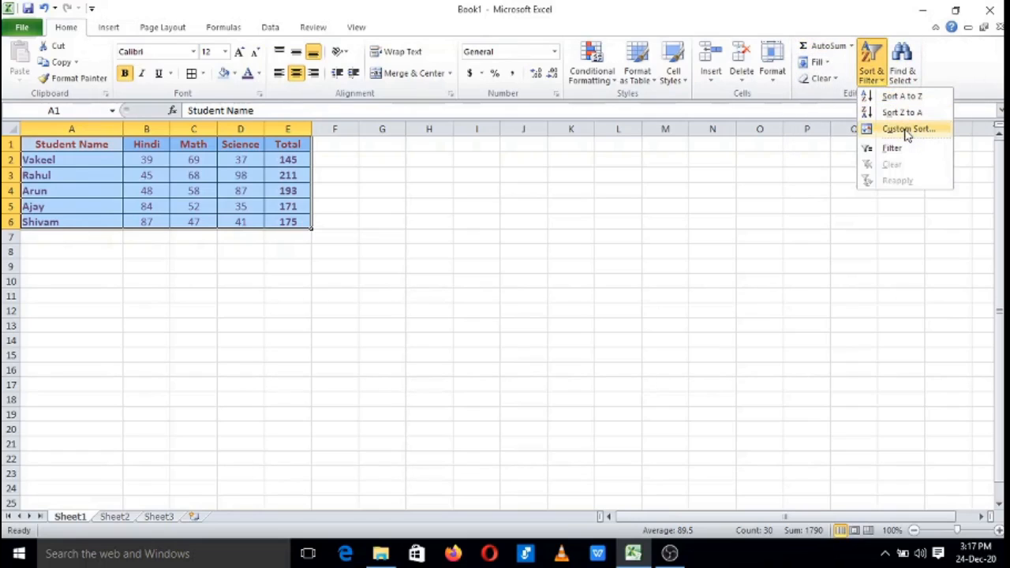
left_click(908, 130)
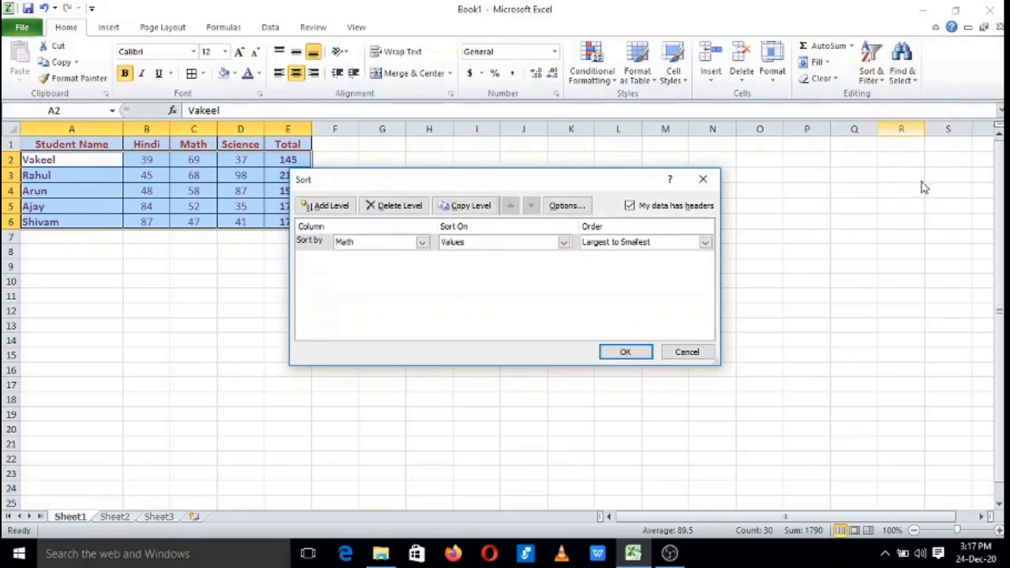
left_click(423, 242)
left_click(375, 257)
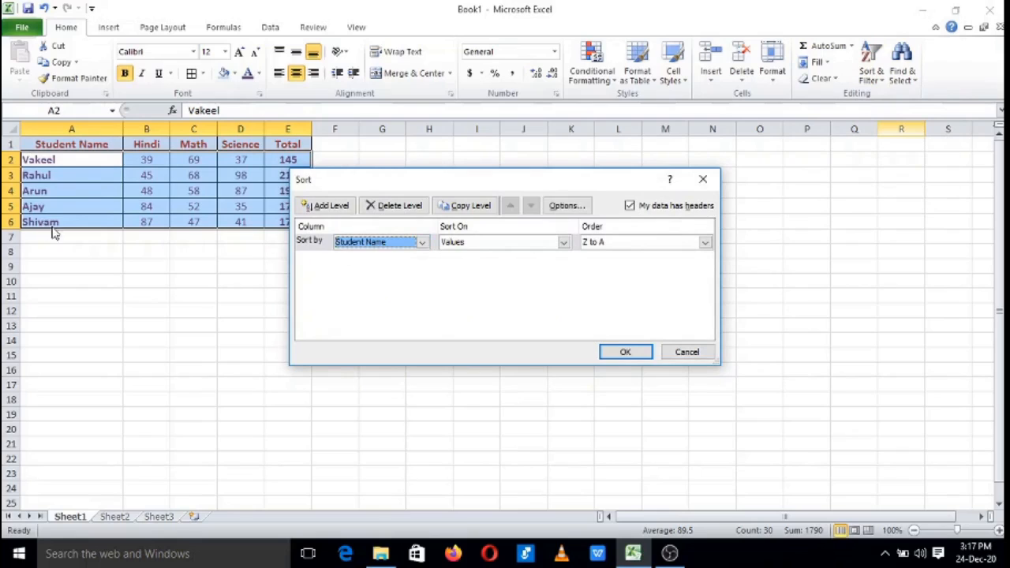
left_click(625, 352)
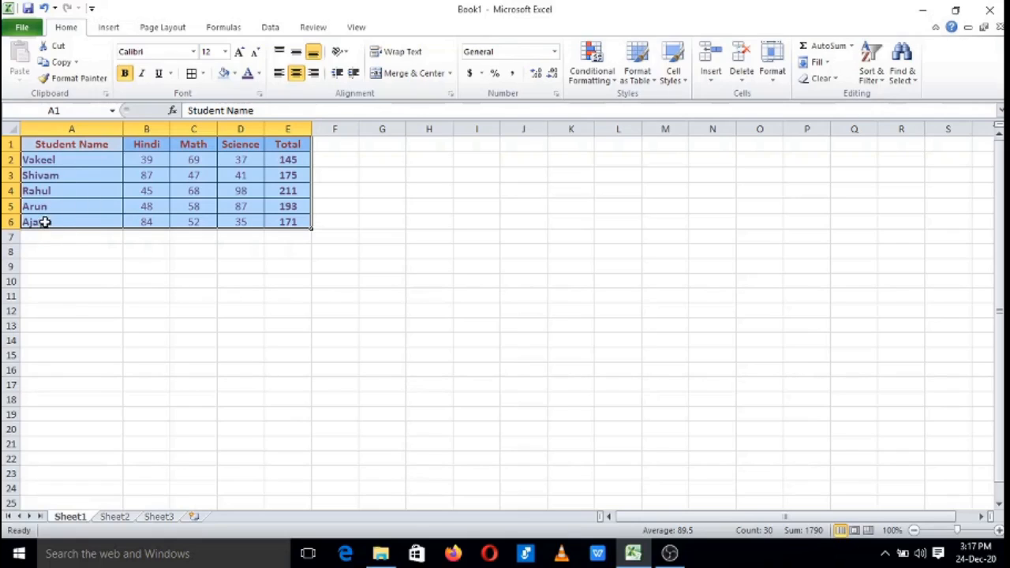
Change the marks table's custom sort by Student Name to the order A to Z.
left_click(871, 72)
left_click(891, 130)
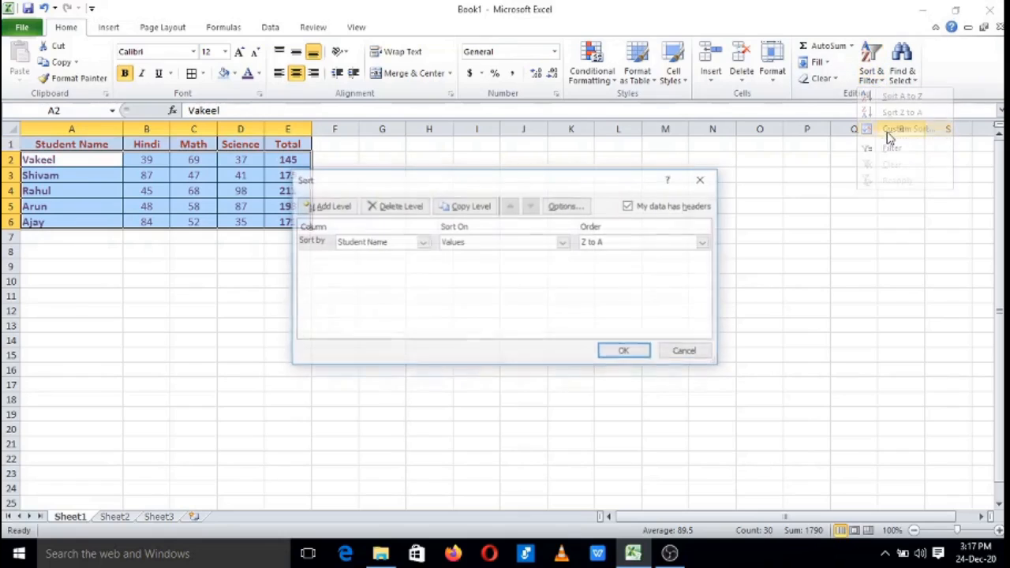
left_click(638, 244)
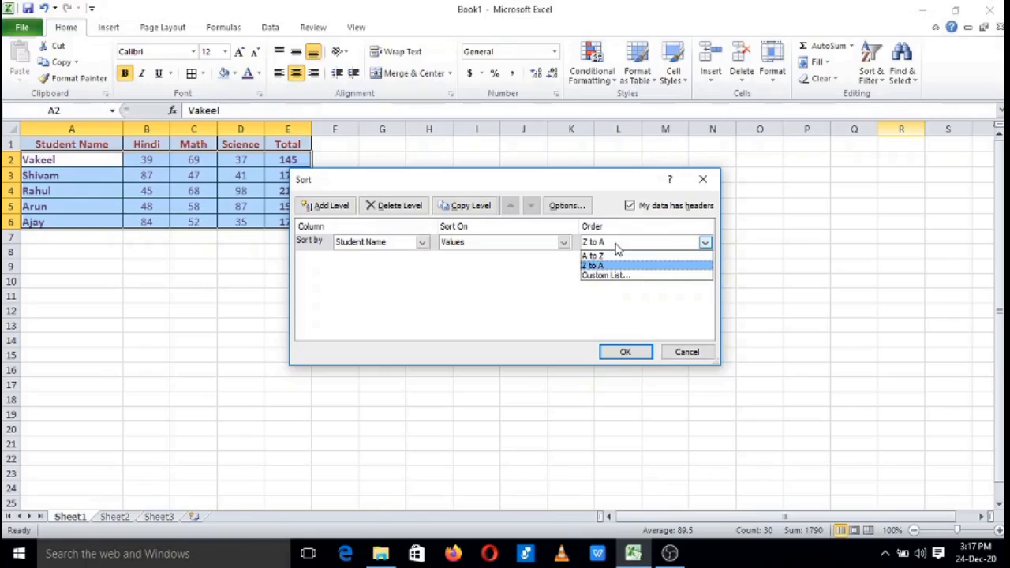
left_click(598, 255)
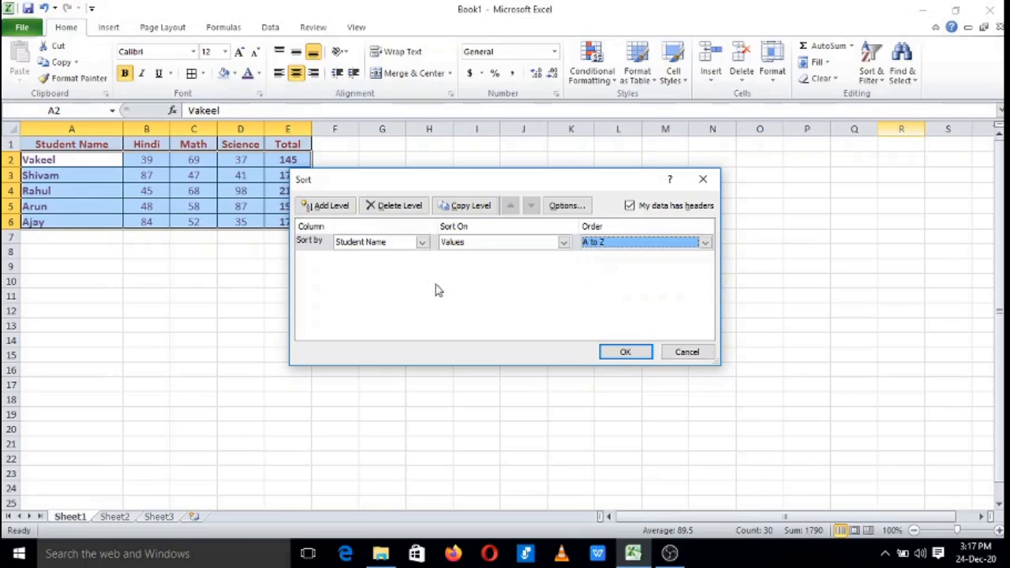
left_click(623, 353)
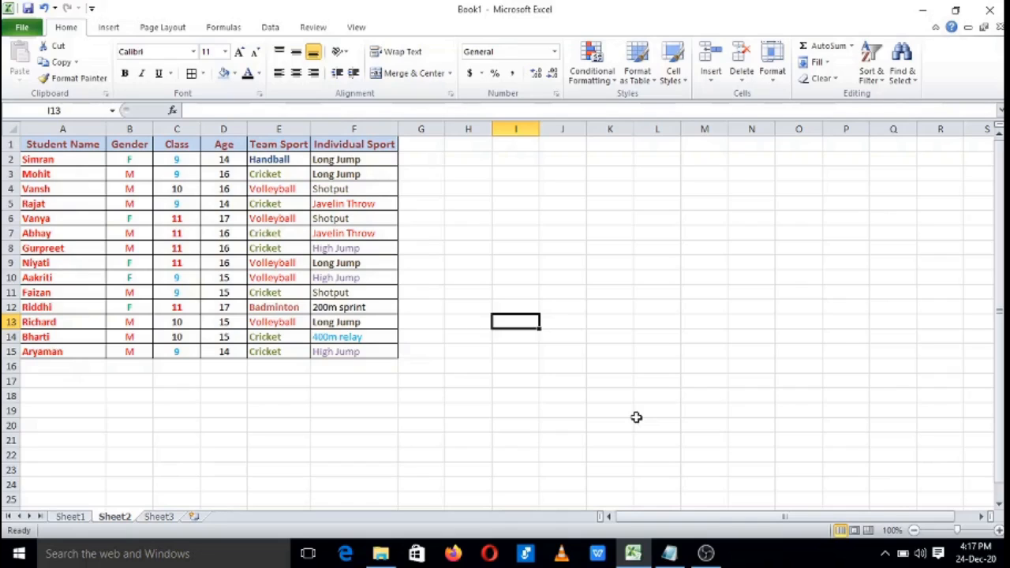
Review the sports table A1:F15 on Sheet2 column by column, including Gender, Class, Team Sport and Individual Sport.
left_click_drag(61, 142, 366, 352)
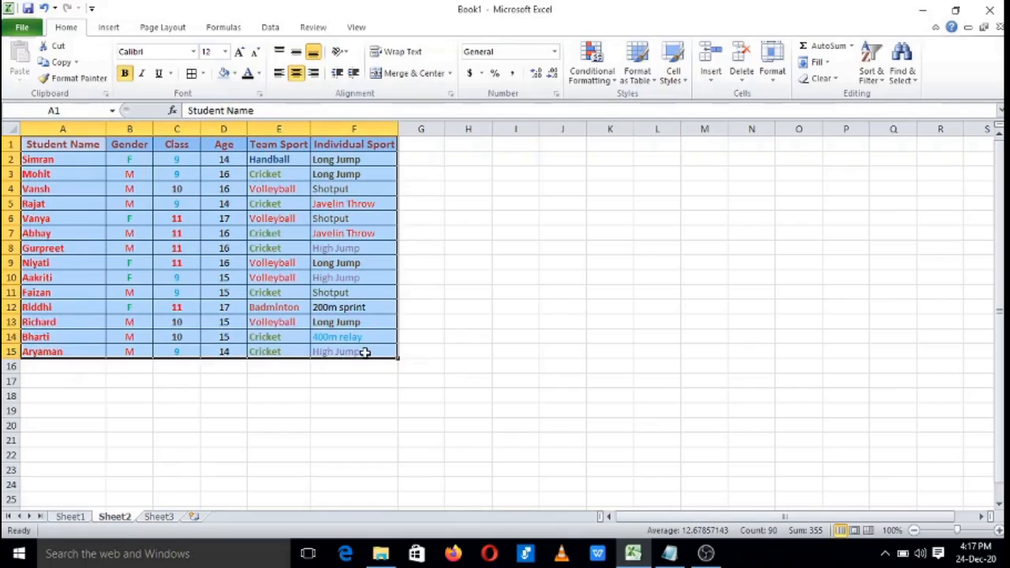
left_click(70, 147)
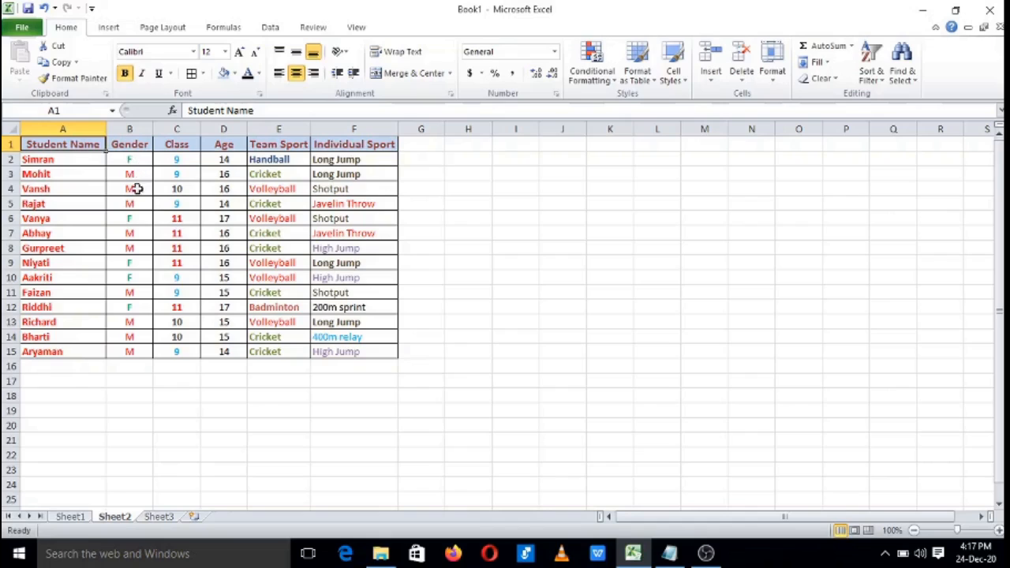
left_click(136, 160)
left_click(141, 176)
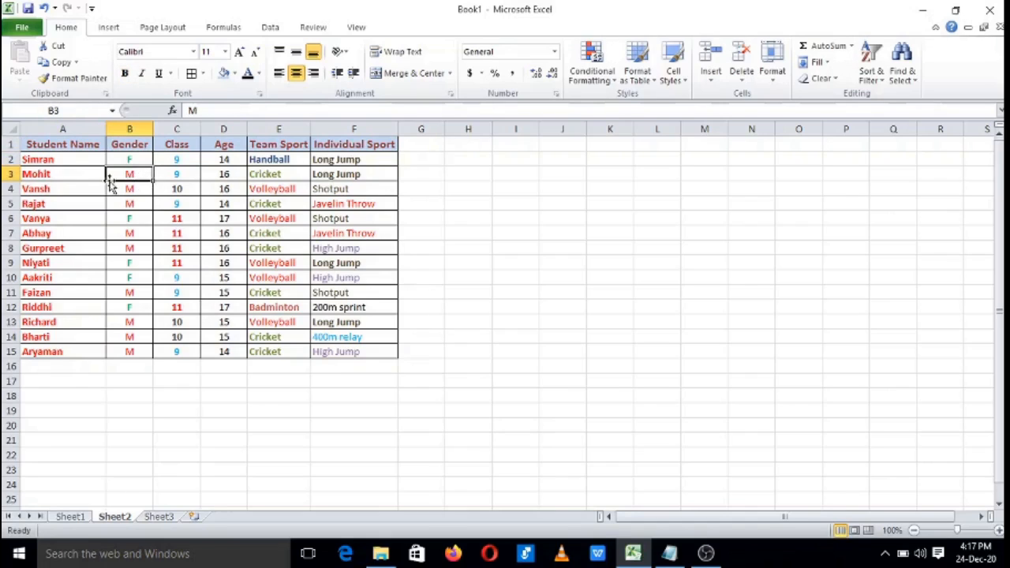
left_click(179, 161)
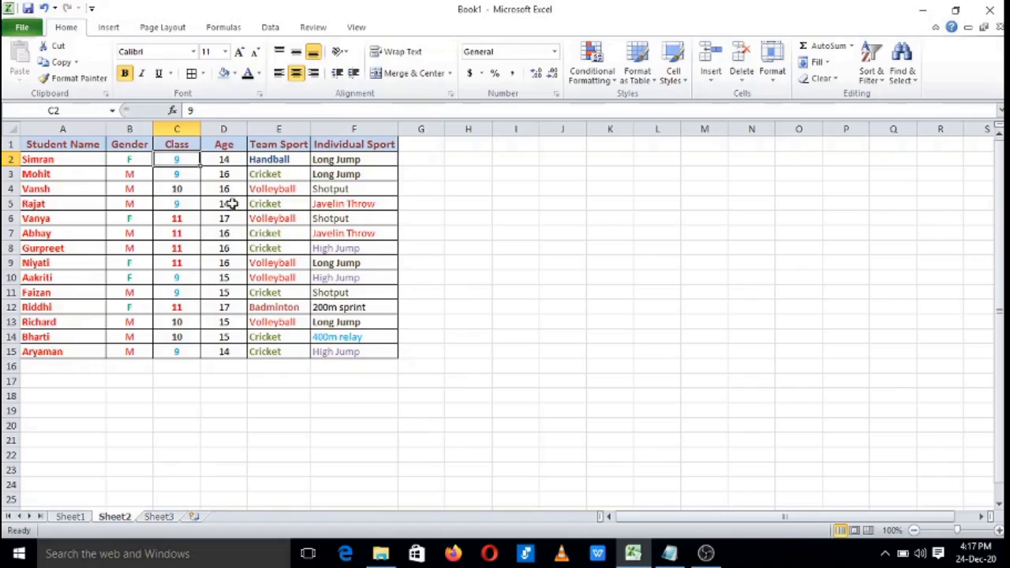
left_click(284, 146)
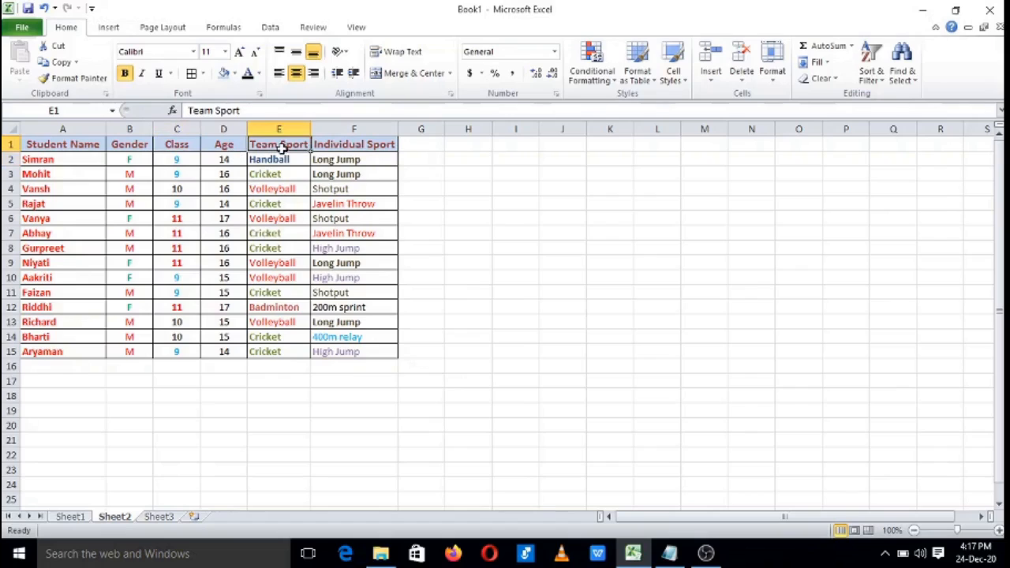
left_click(330, 146)
left_click(276, 144)
left_click(286, 175)
left_click(286, 188)
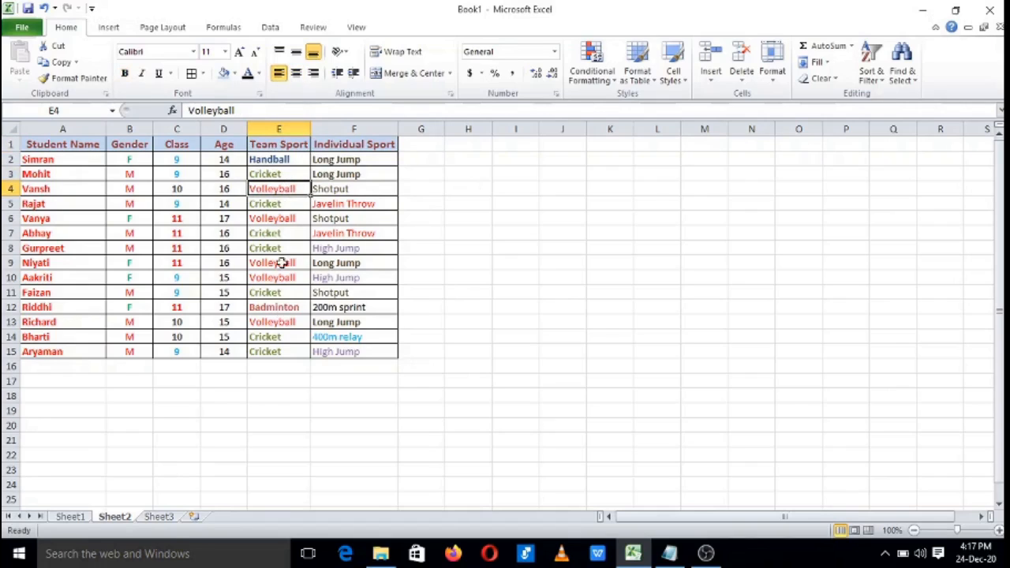
left_click(352, 143)
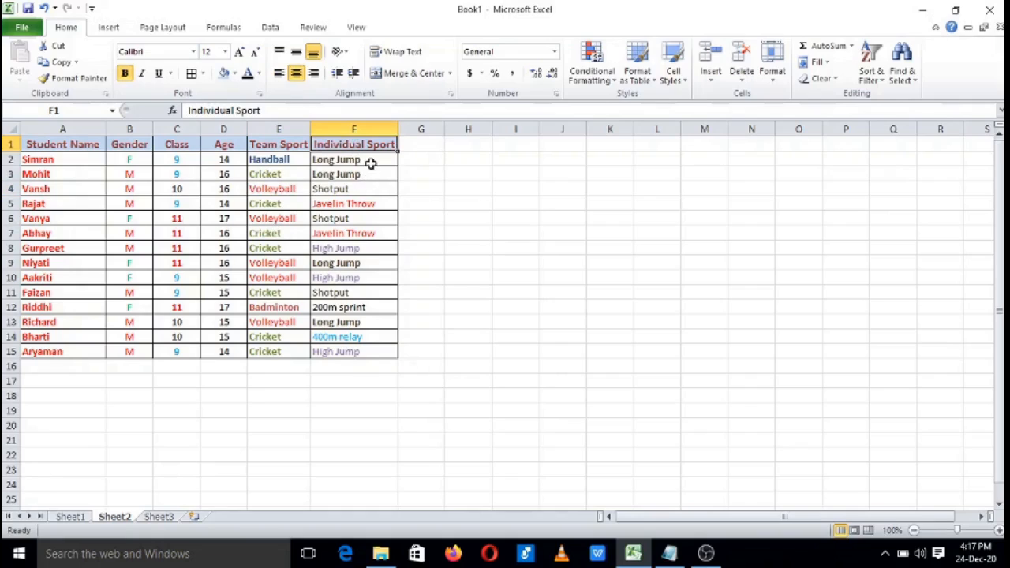
left_click(369, 160)
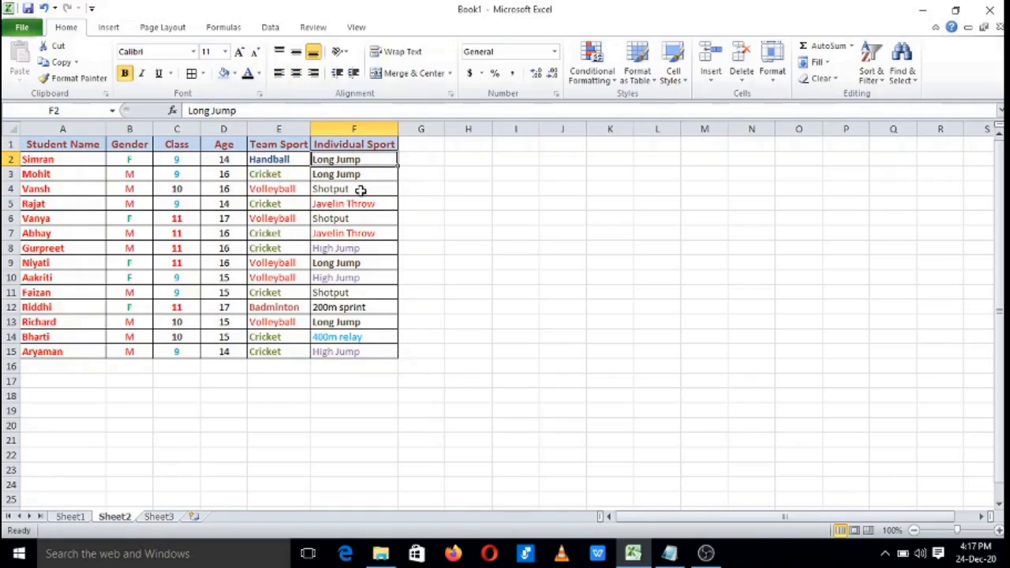
left_click(361, 190)
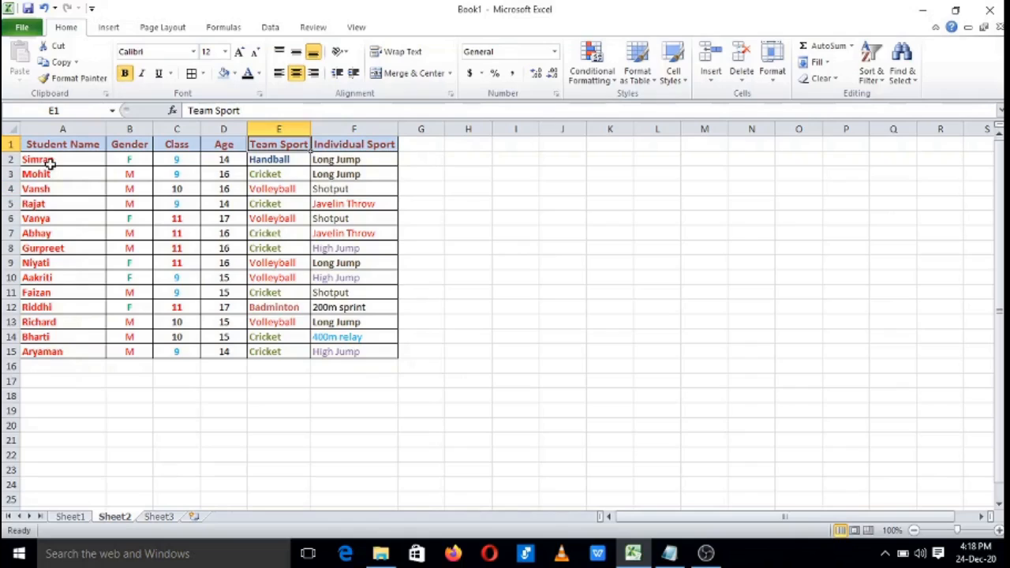
Read the first students' rows in the Sheet2 table, matching each name with its Team Sport and Individual Sport.
left_click(51, 161)
left_click(269, 161)
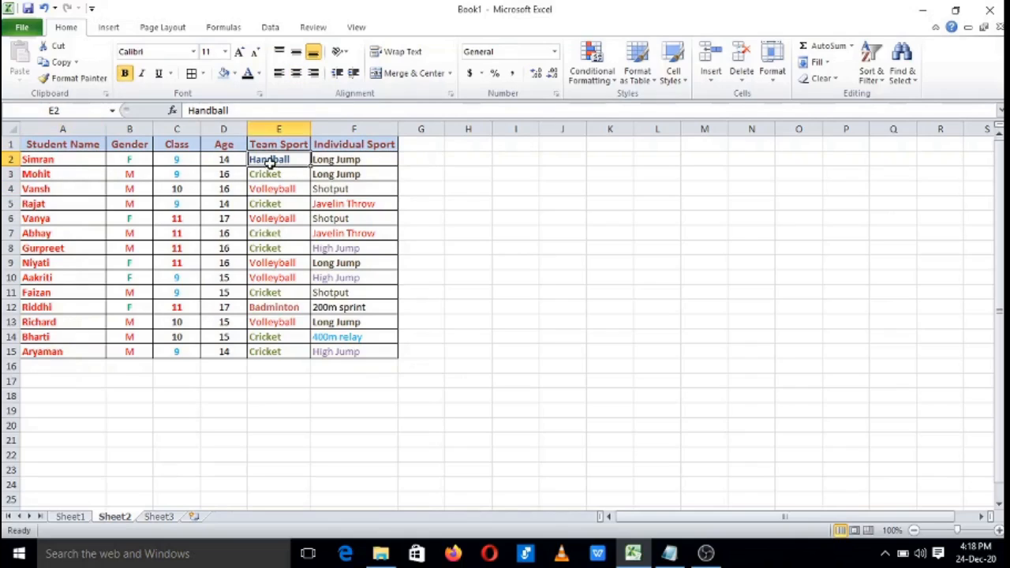
left_click(340, 160)
left_click(63, 174)
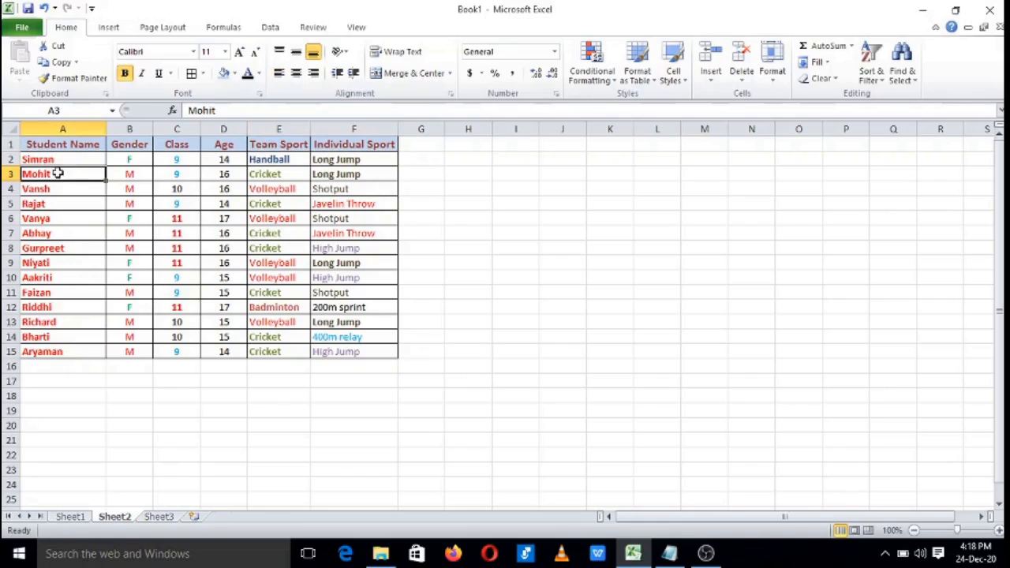
left_click(268, 174)
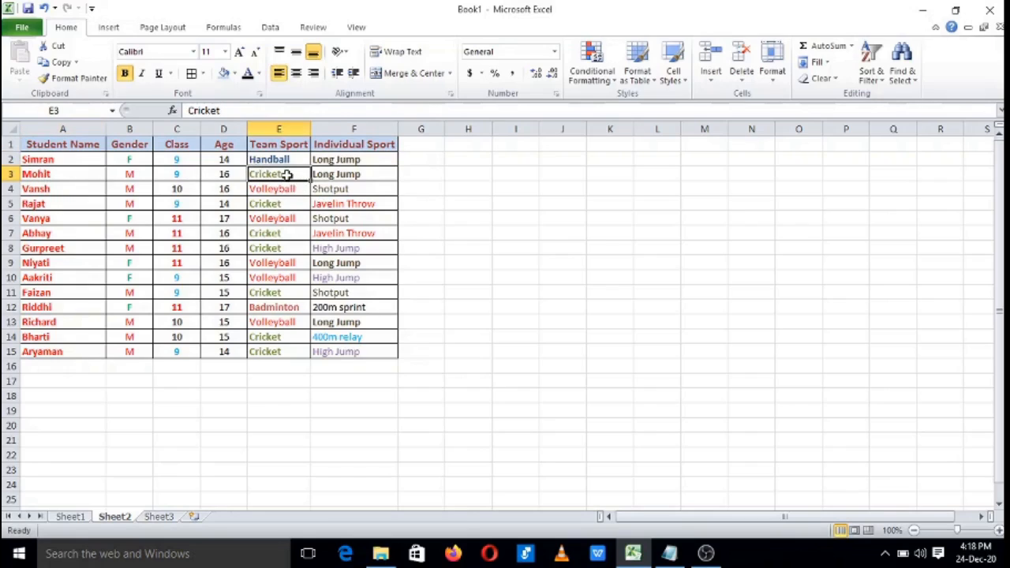
left_click(348, 174)
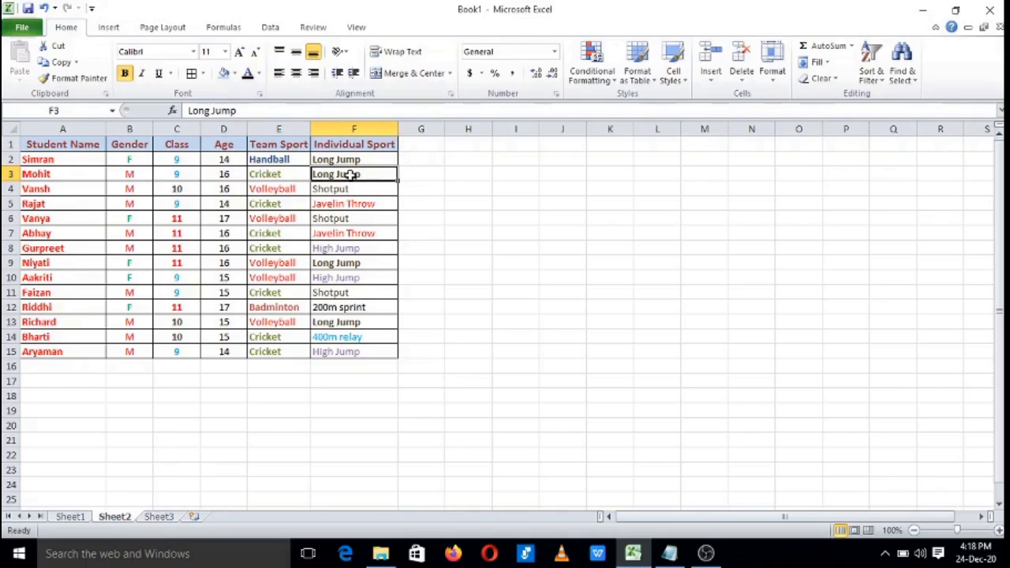
key("Down")
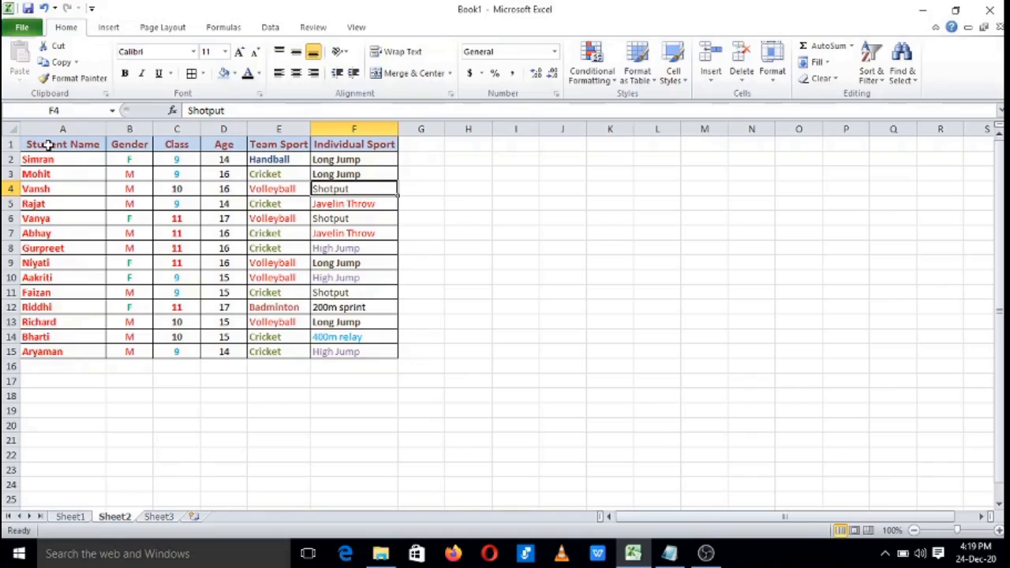
Turn on filtering for the whole sports table A1:F15 on Sheet2, including the header row, and deselect the range.
left_click_drag(48, 145, 343, 352)
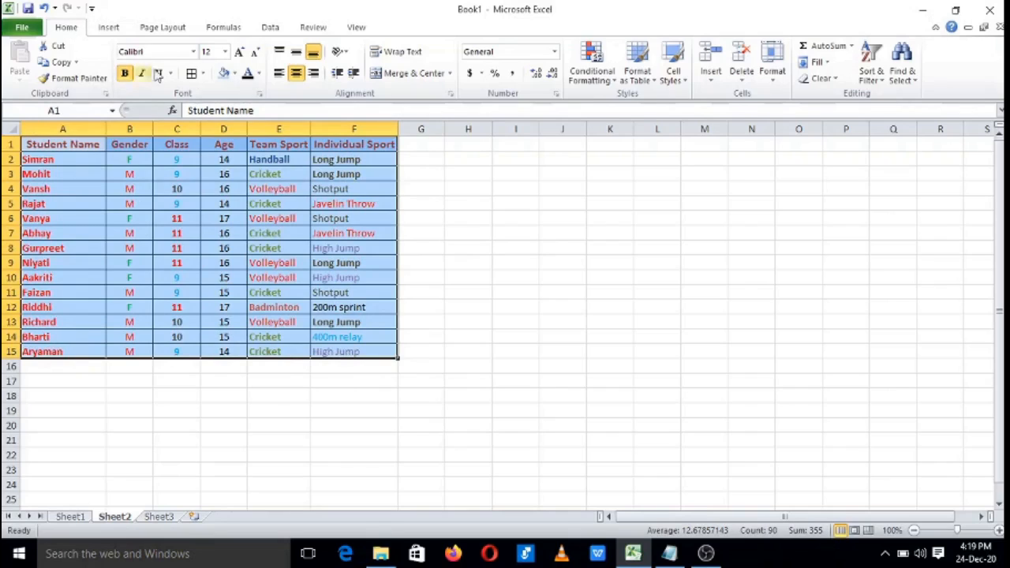
left_click(885, 85)
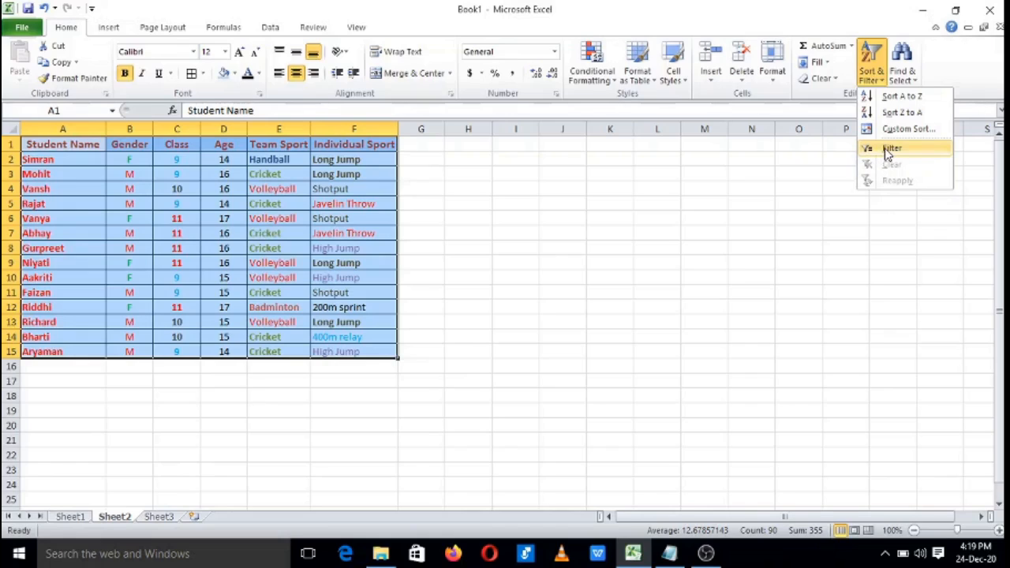
left_click(890, 150)
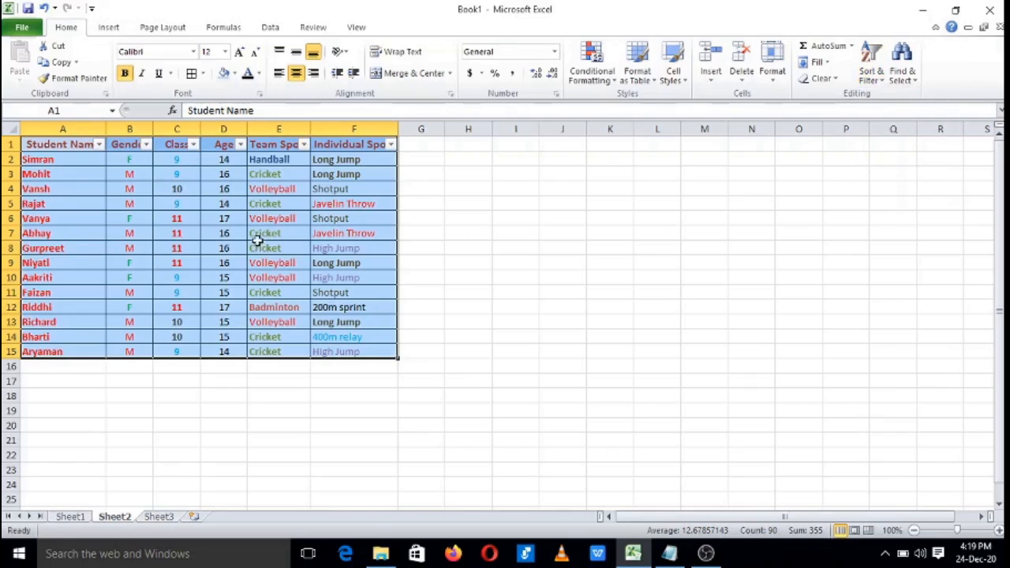
left_click(205, 231)
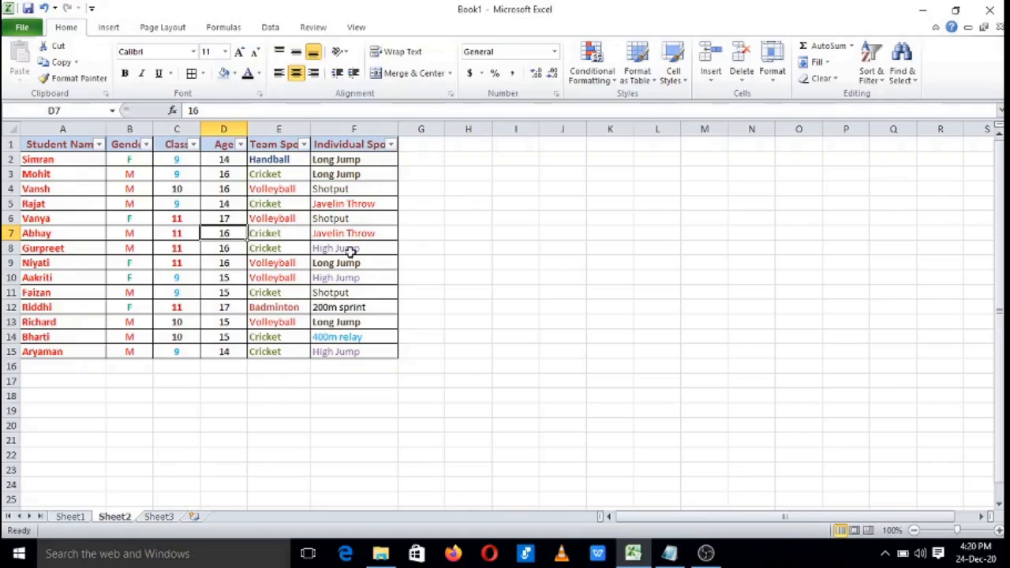
Filter the sports table's Individual Sport column to show only High Jump.
left_click(392, 145)
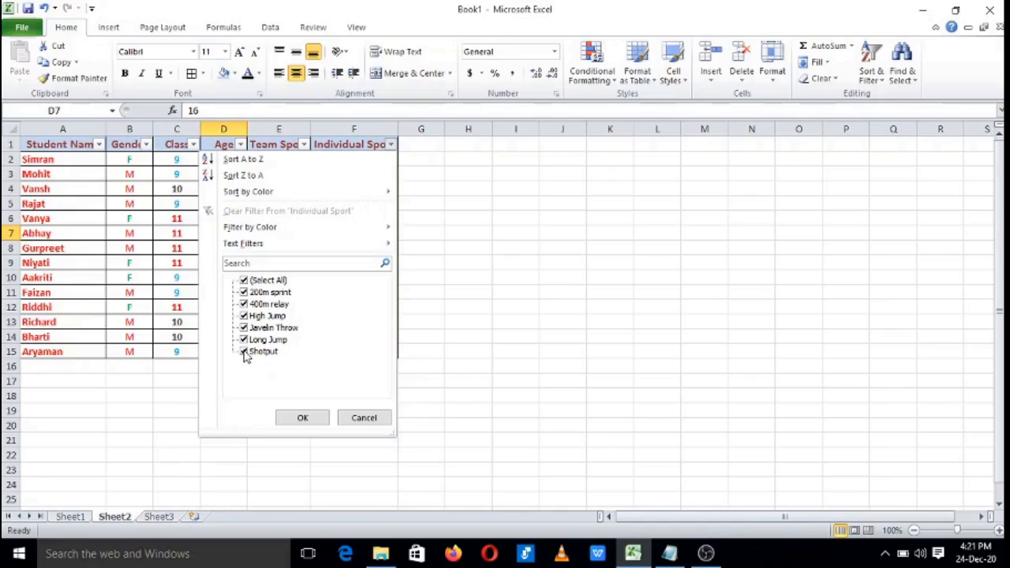
left_click(245, 281)
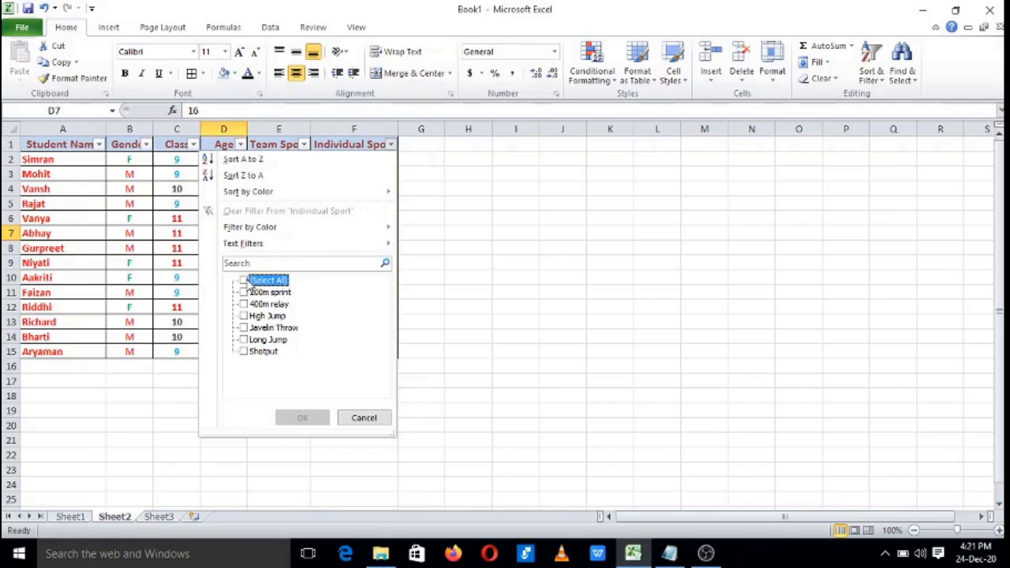
left_click(245, 282)
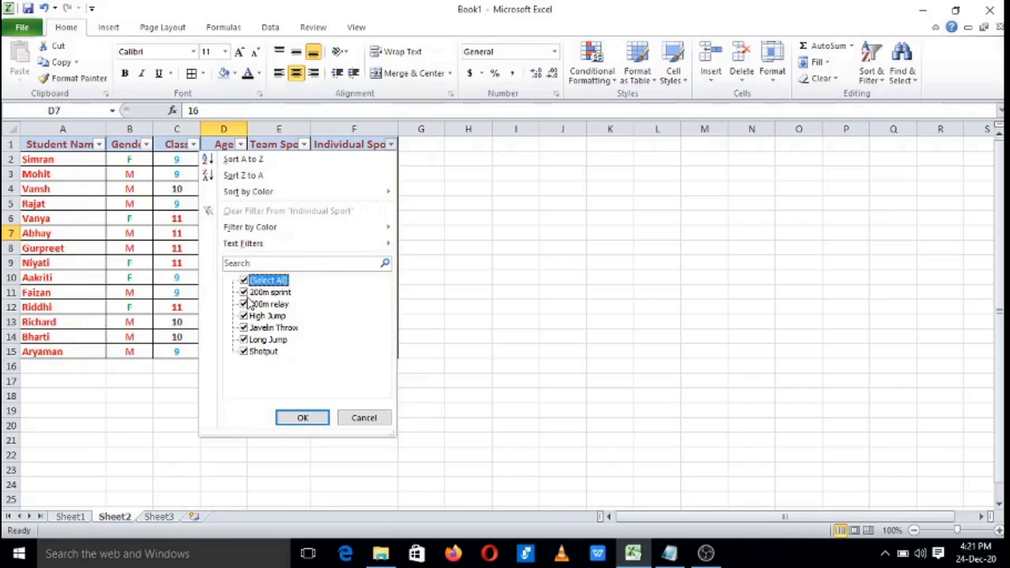
left_click(245, 282)
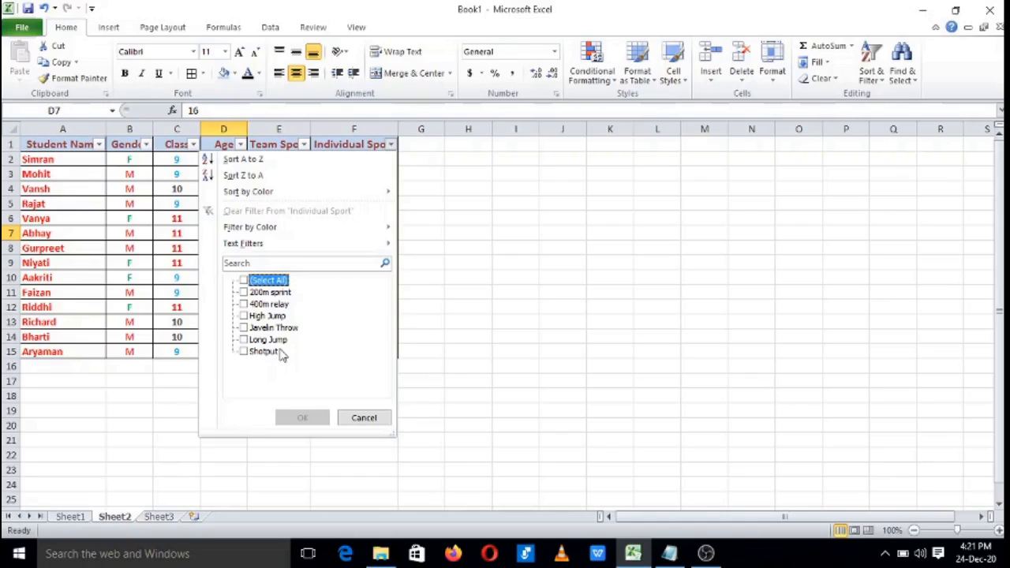
left_click(243, 316)
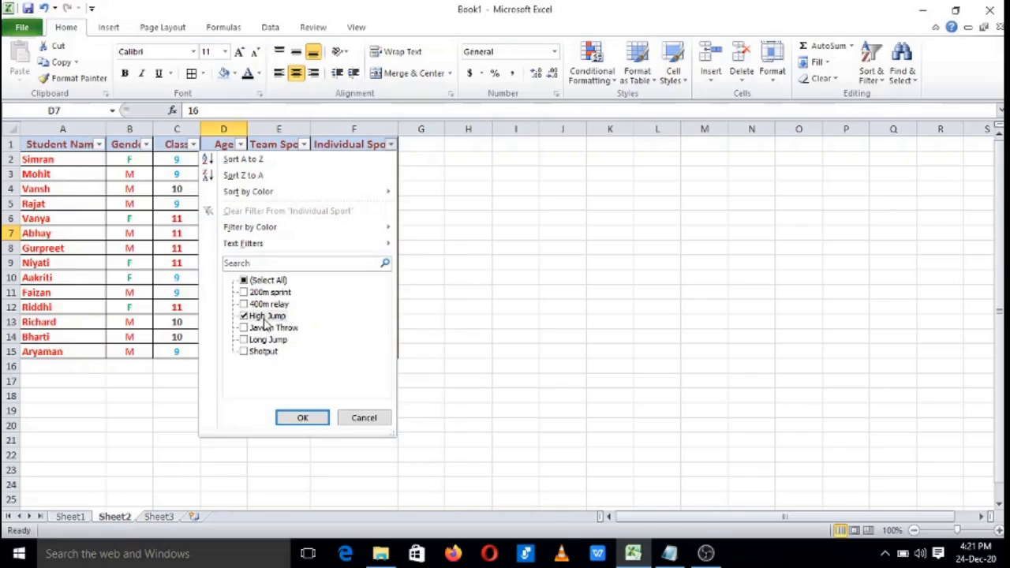
left_click(302, 419)
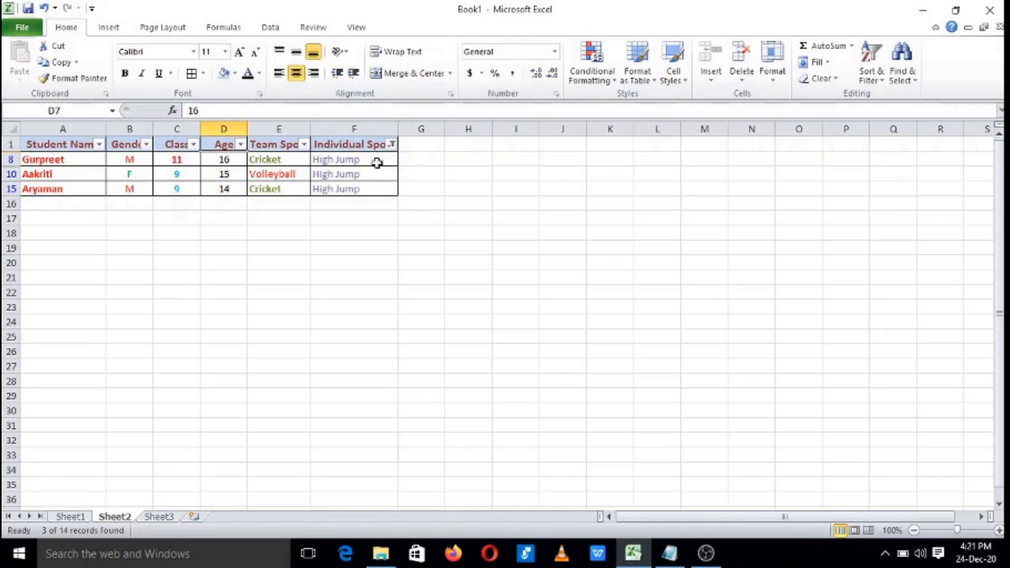
Reselect all values in the Individual Sport filter to show every student.
left_click(391, 145)
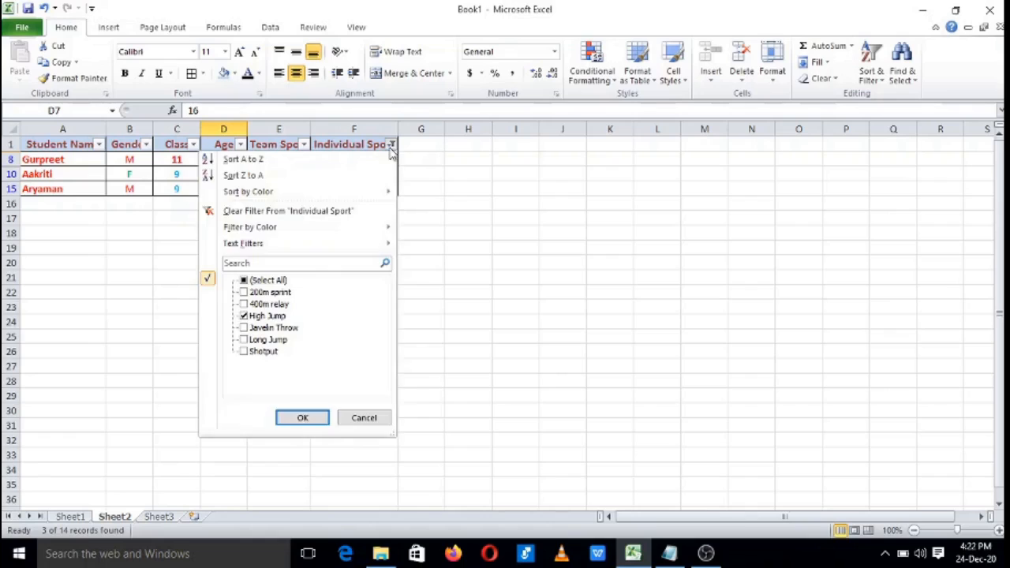
left_click(245, 281)
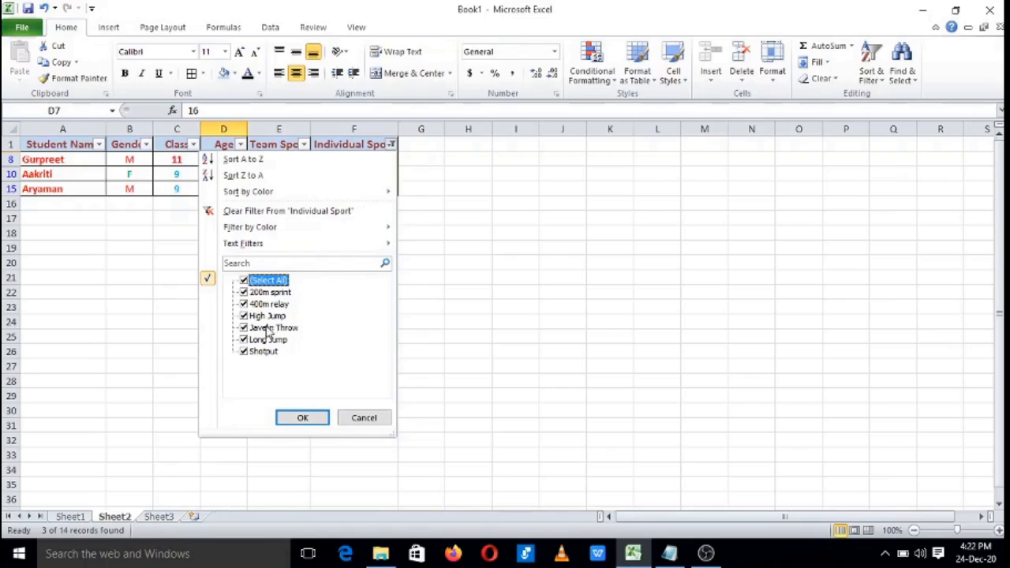
left_click(303, 418)
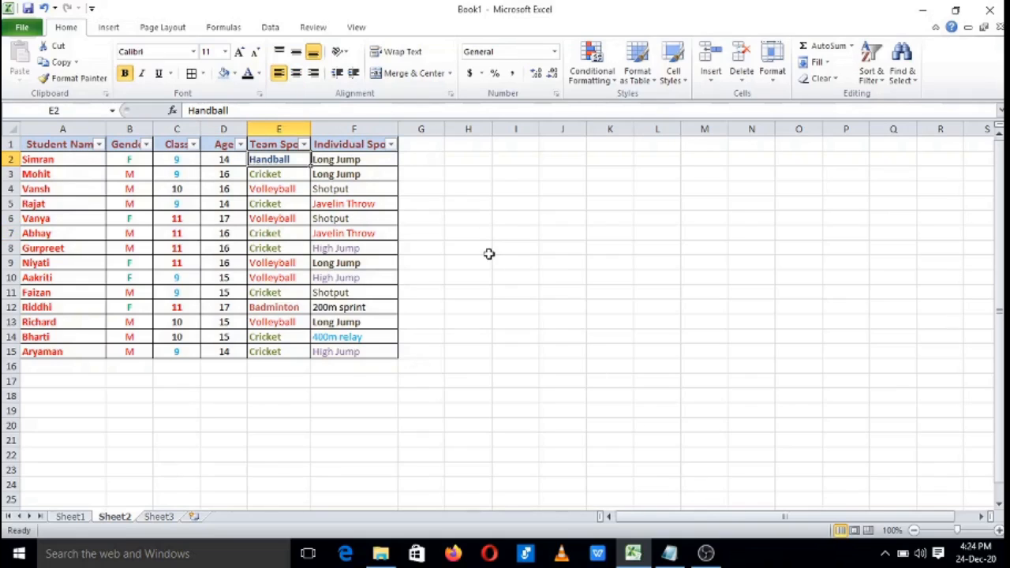
Switch to Notepad, review the Gender, Team Sport and Individual Sport criteria, and correct "Voley ball" to "Volley ball".
left_click(922, 11)
left_click(670, 553)
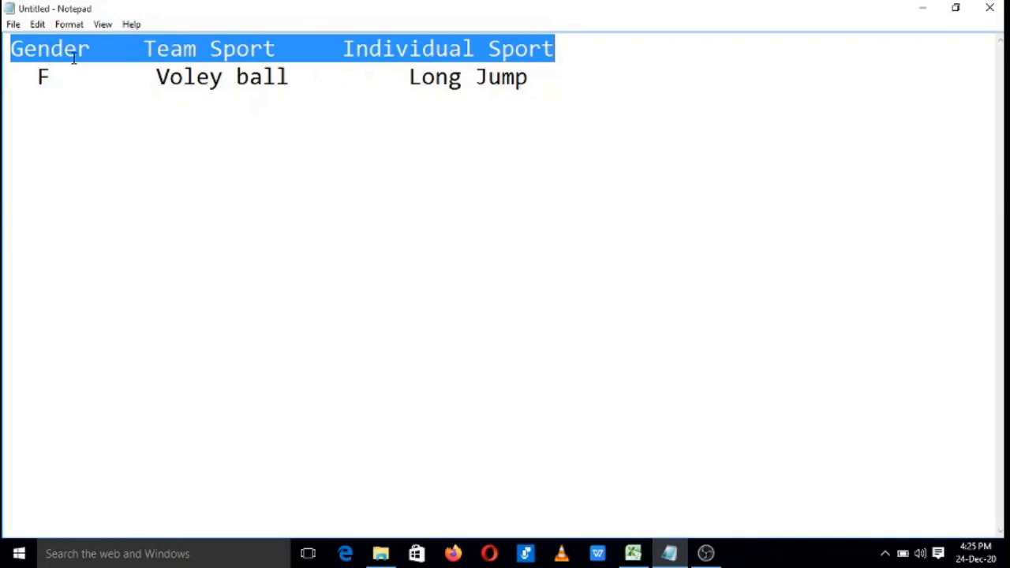
left_click_drag(58, 73, 38, 76)
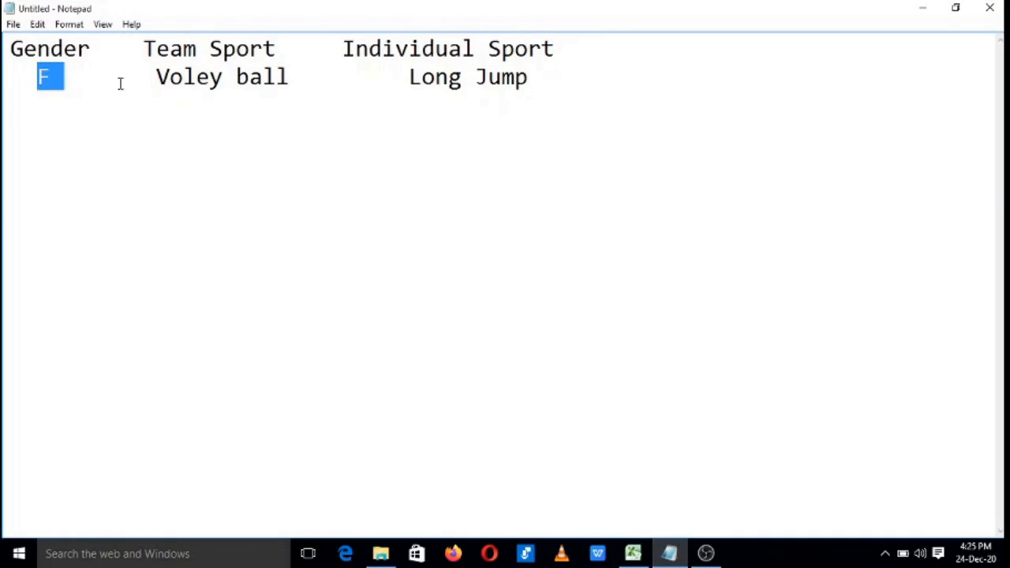
left_click_drag(149, 79, 292, 76)
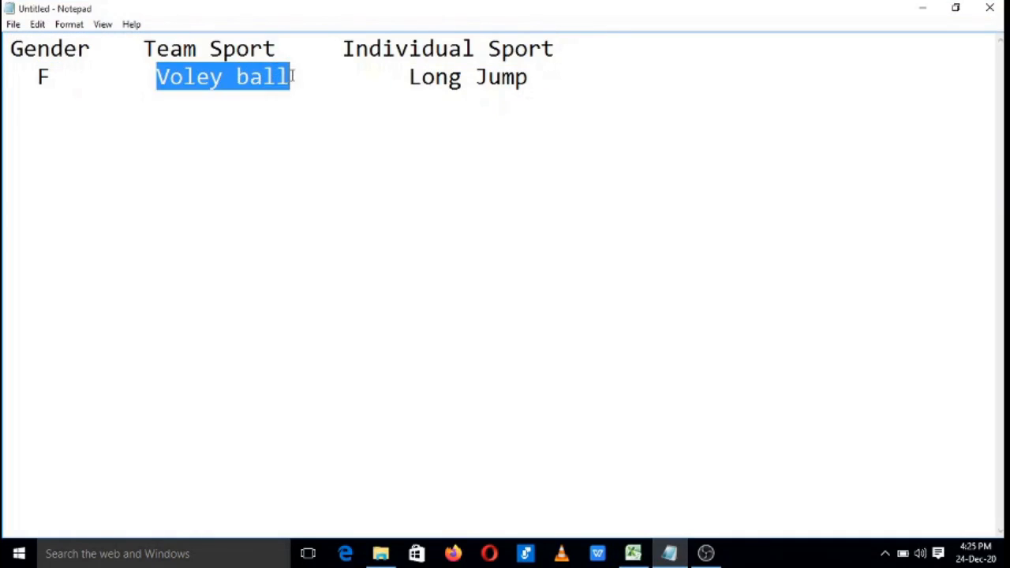
left_click(183, 79)
type("l")
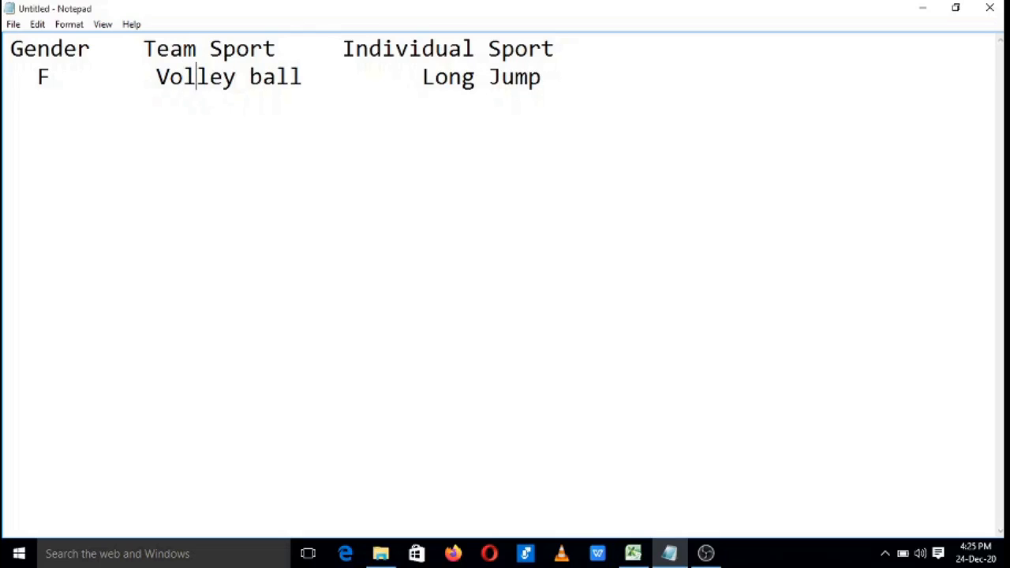
left_click(424, 79)
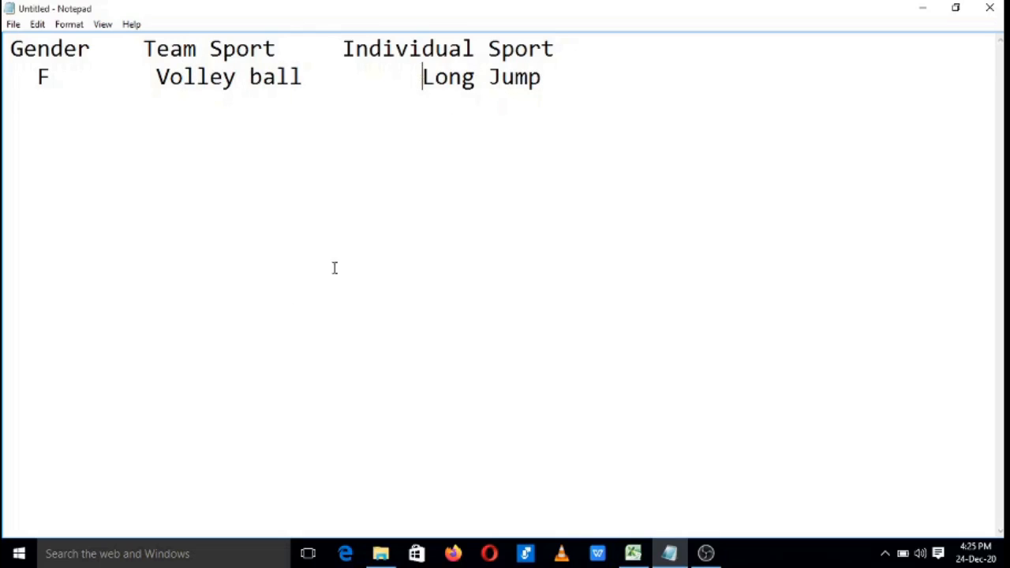
Switch back to the Excel workbook and filter the Gender column to show only F.
left_click(921, 10)
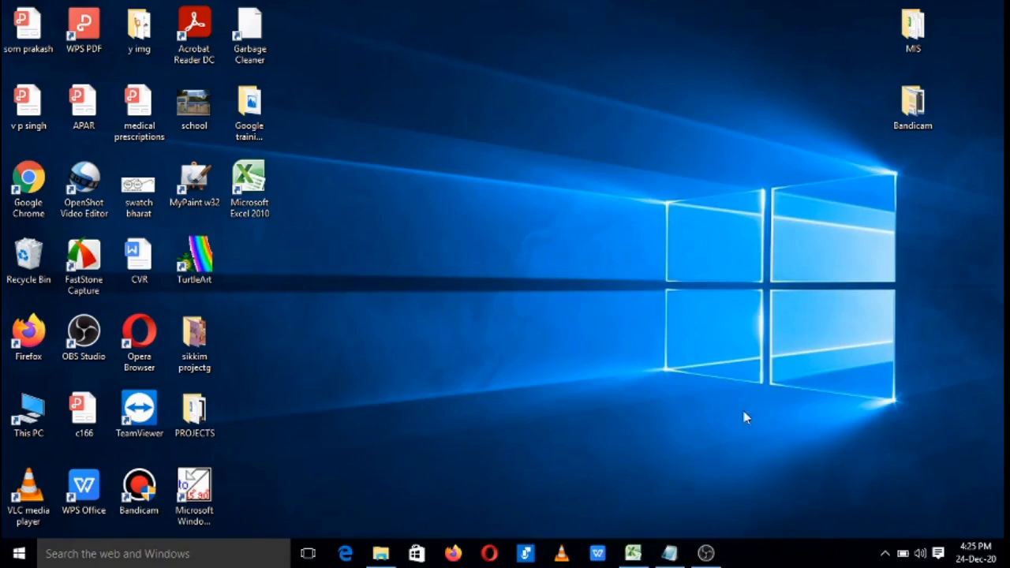
left_click(706, 553)
left_click(705, 554)
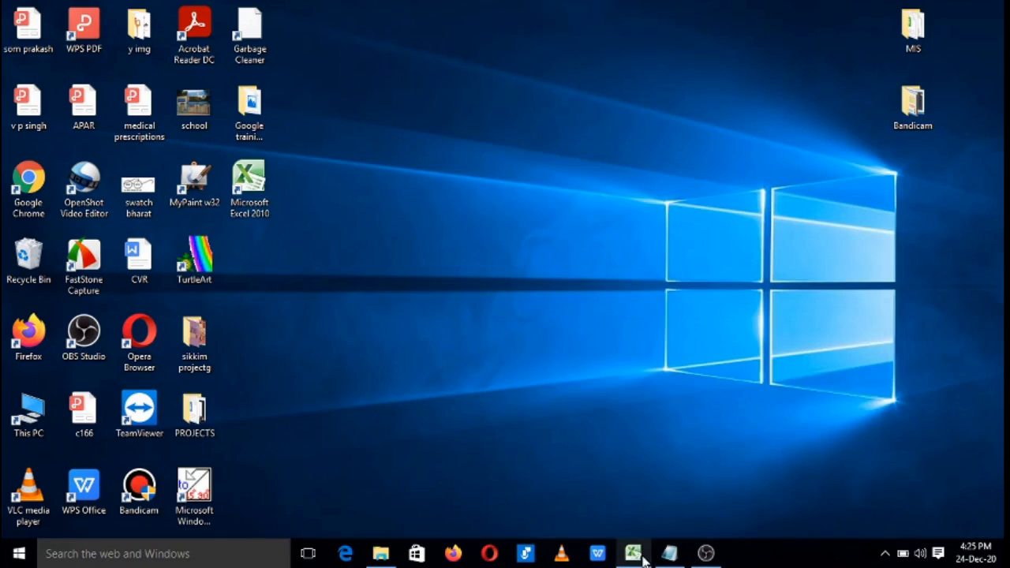
left_click(639, 557)
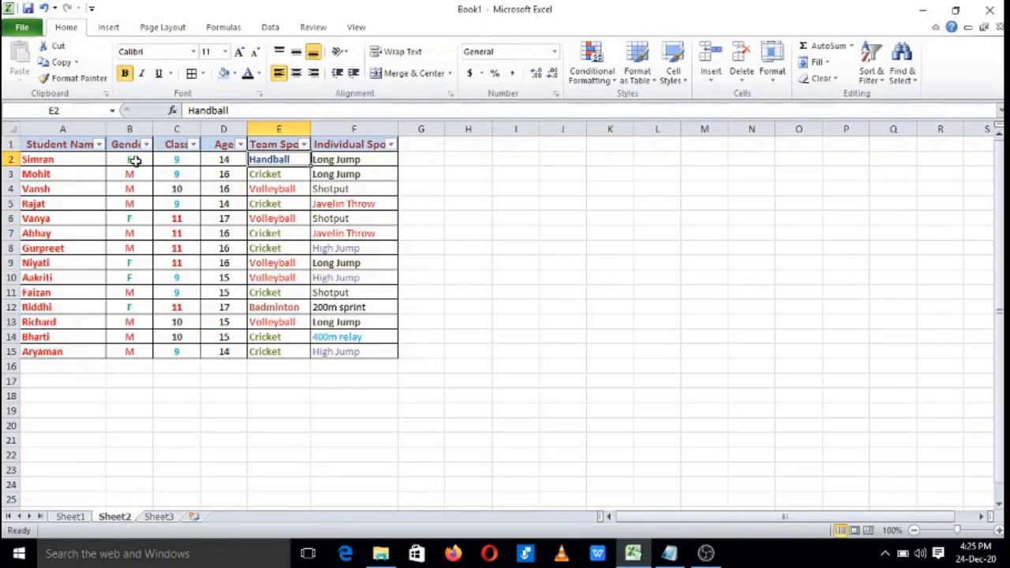
left_click(146, 145)
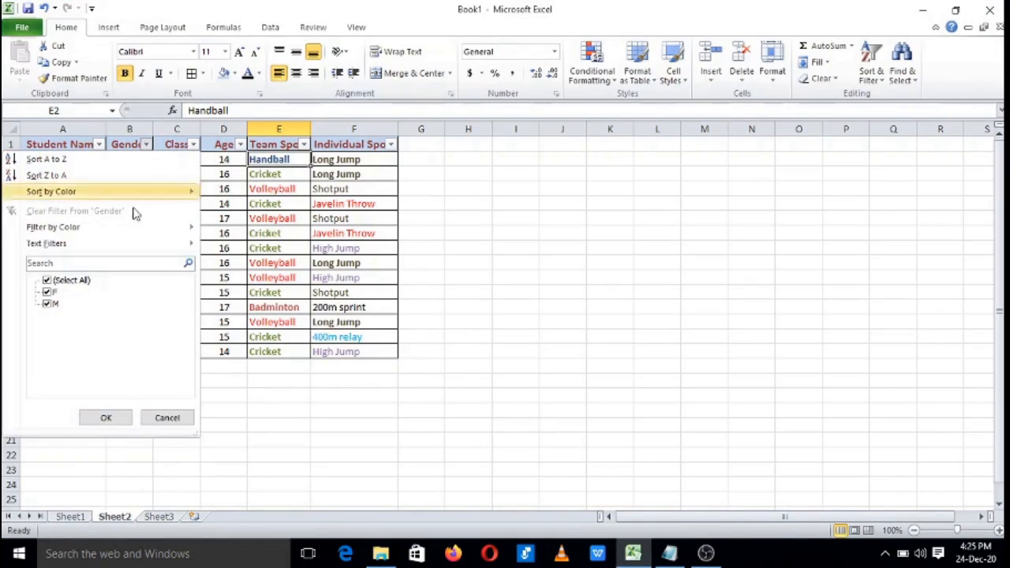
left_click(55, 284)
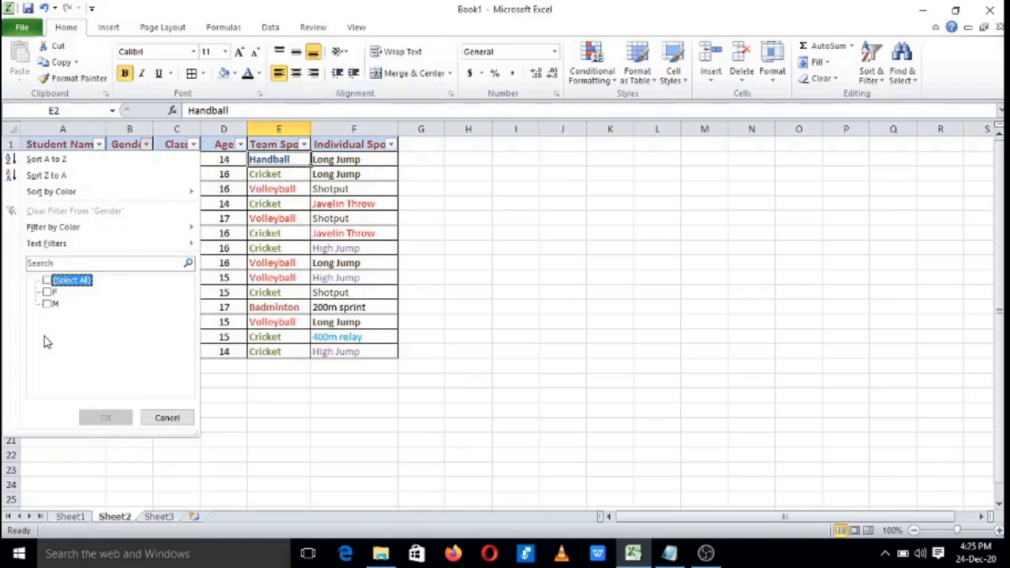
left_click(50, 292)
left_click(106, 418)
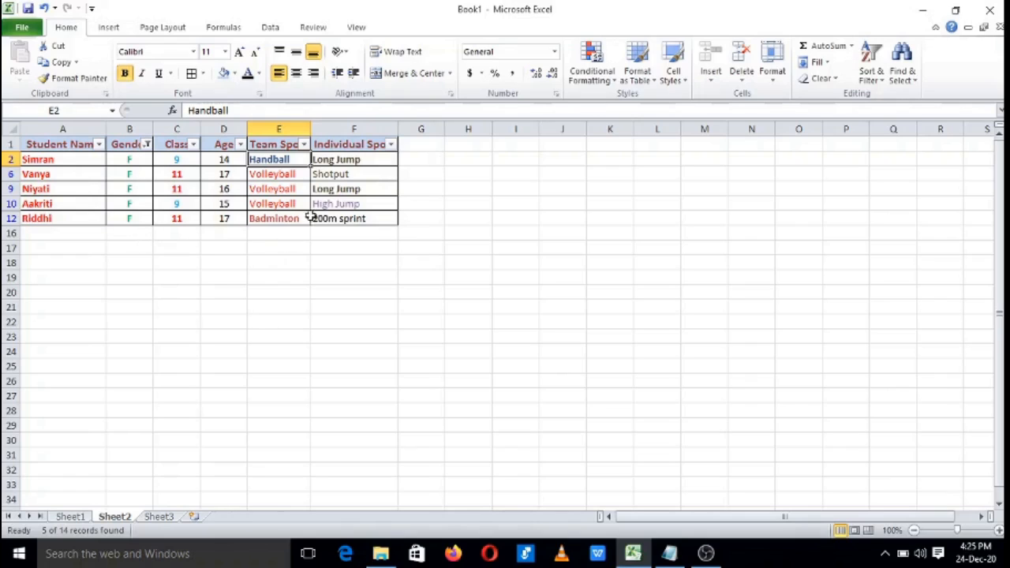
Filter the Team Sport column to show only Volleyball, and glance at the criteria note in Notepad.
left_click(305, 145)
left_click(166, 283)
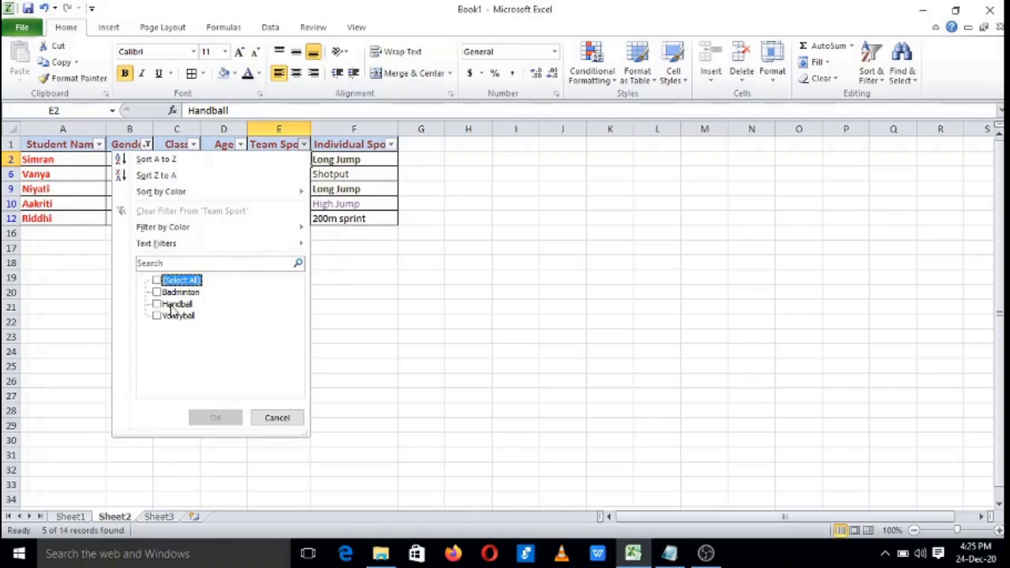
left_click(159, 319)
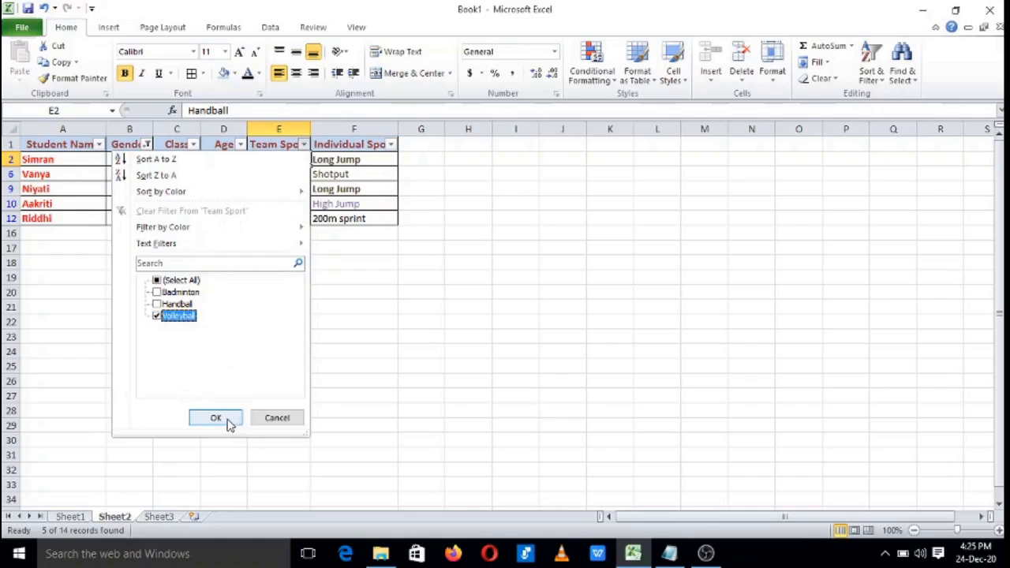
left_click(227, 419)
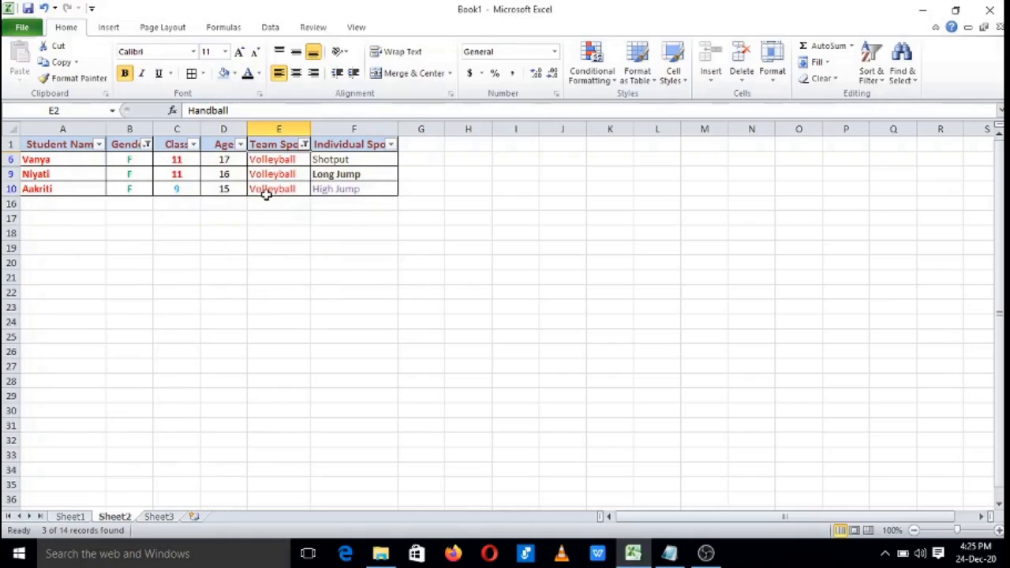
left_click(671, 554)
left_click(669, 554)
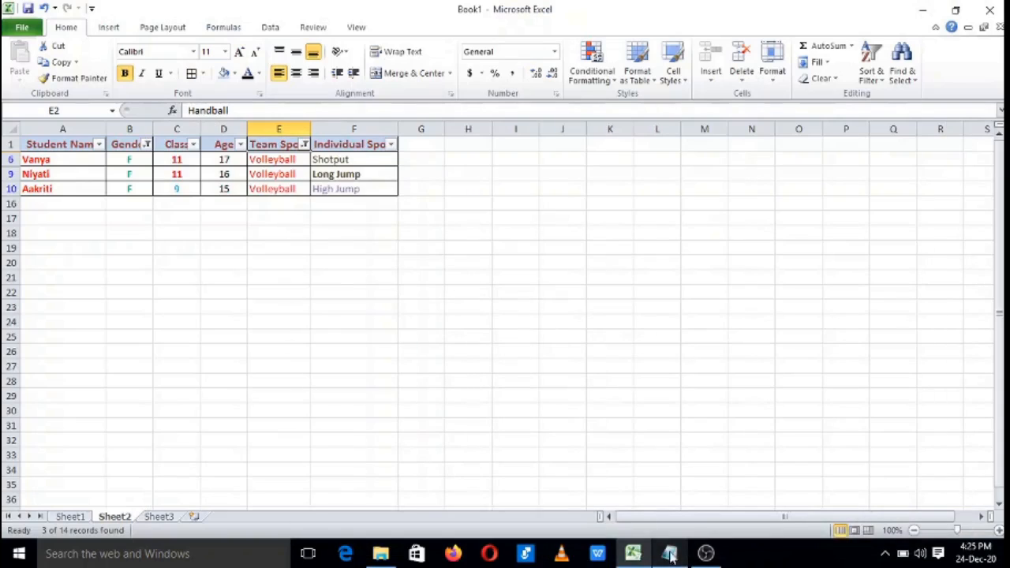
Filter the Individual Sport column to Long Jump only, and check the filtered row's Gender, Team Sport and Individual Sport cells.
left_click(390, 145)
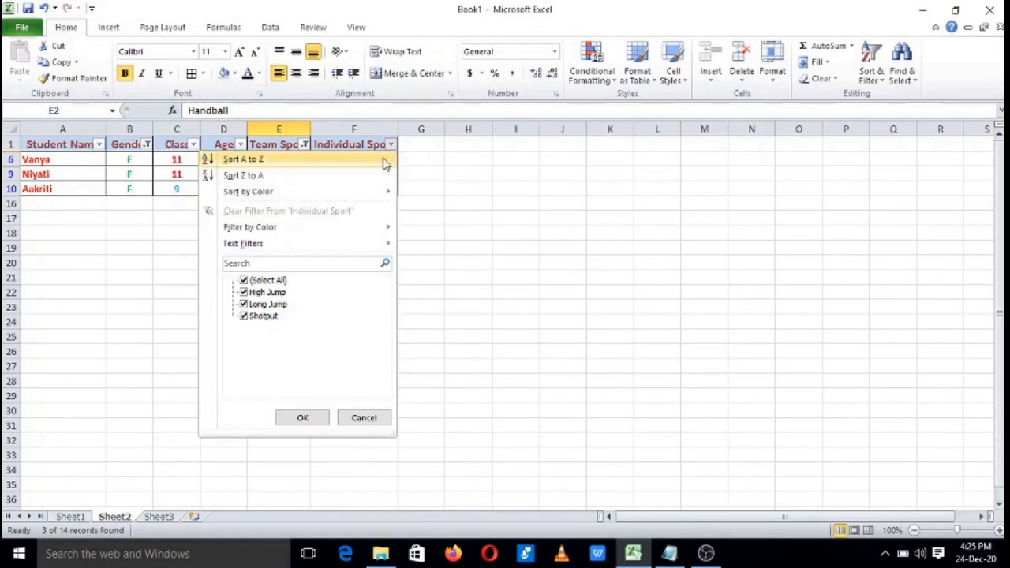
left_click(267, 282)
left_click(245, 305)
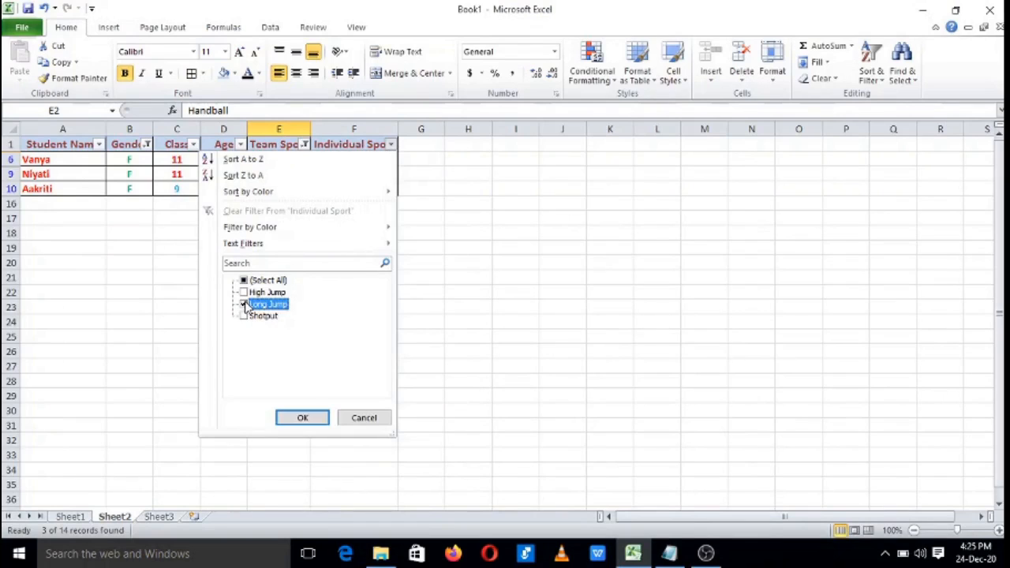
left_click(307, 418)
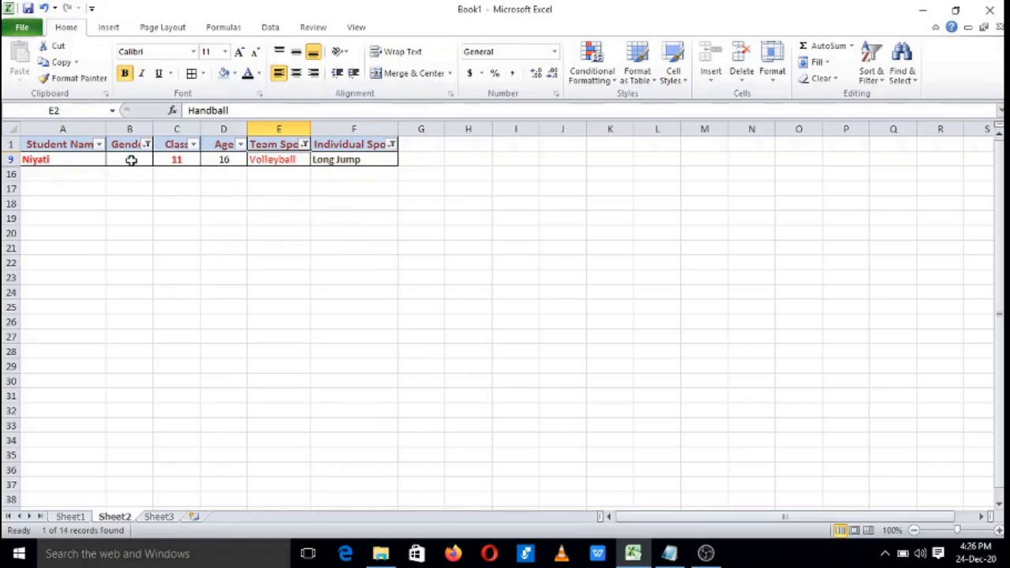
left_click(131, 160)
left_click(277, 161)
left_click(354, 160)
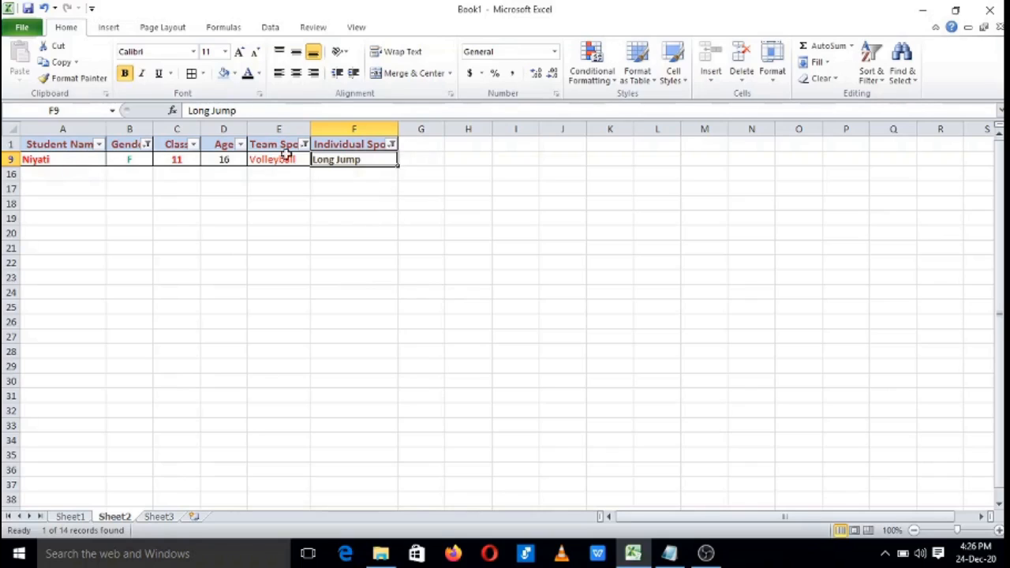
Reselect all values in the Individual Sport, Team Sport and Gender filters, and select the Student Name header cell.
left_click(392, 145)
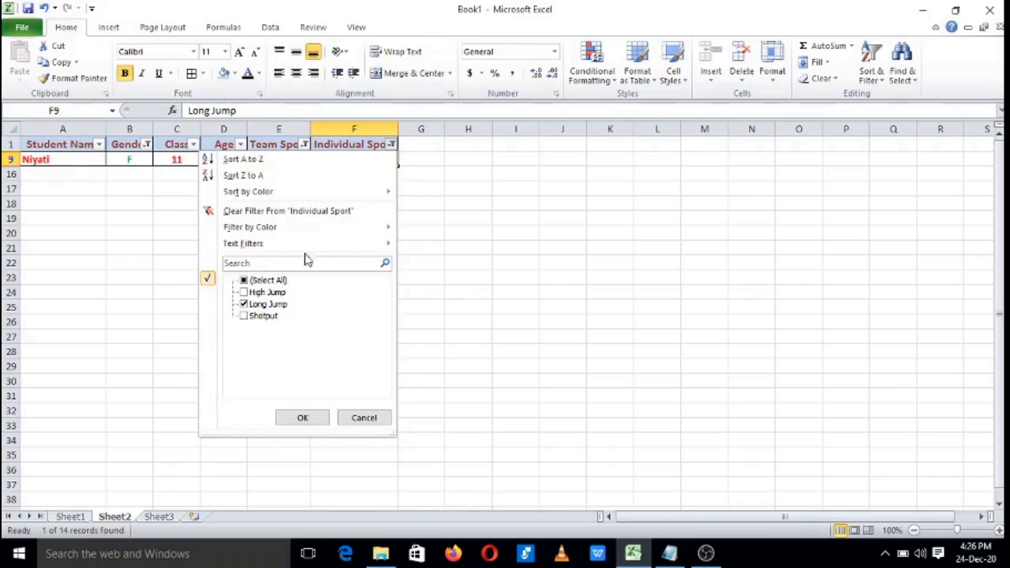
left_click(249, 282)
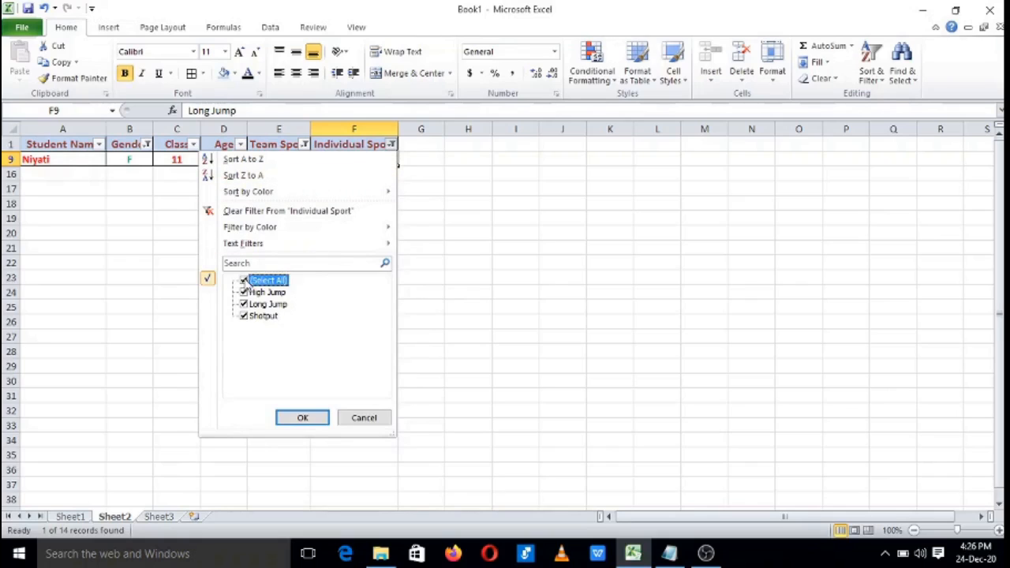
left_click(305, 417)
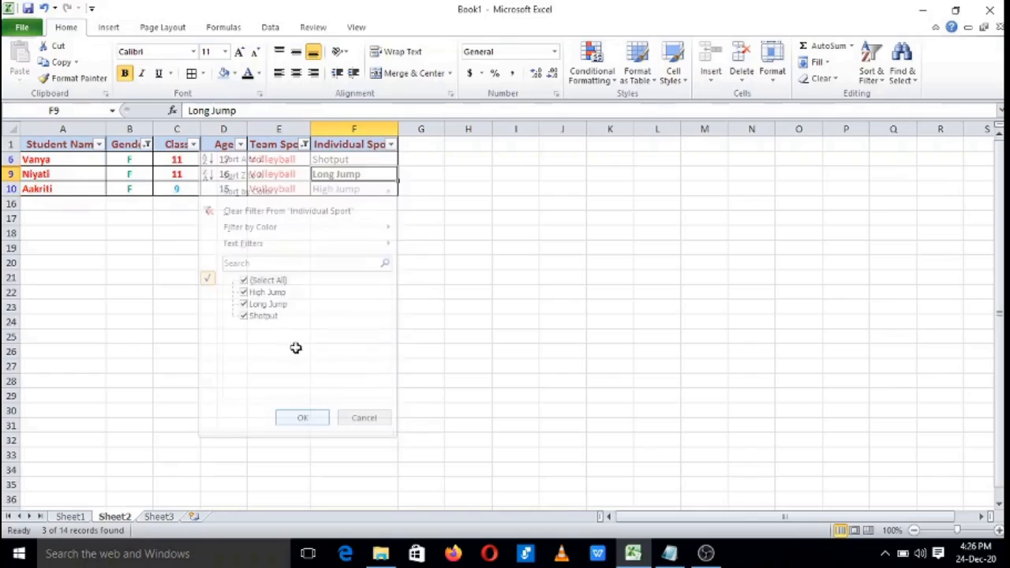
left_click(304, 147)
left_click(157, 281)
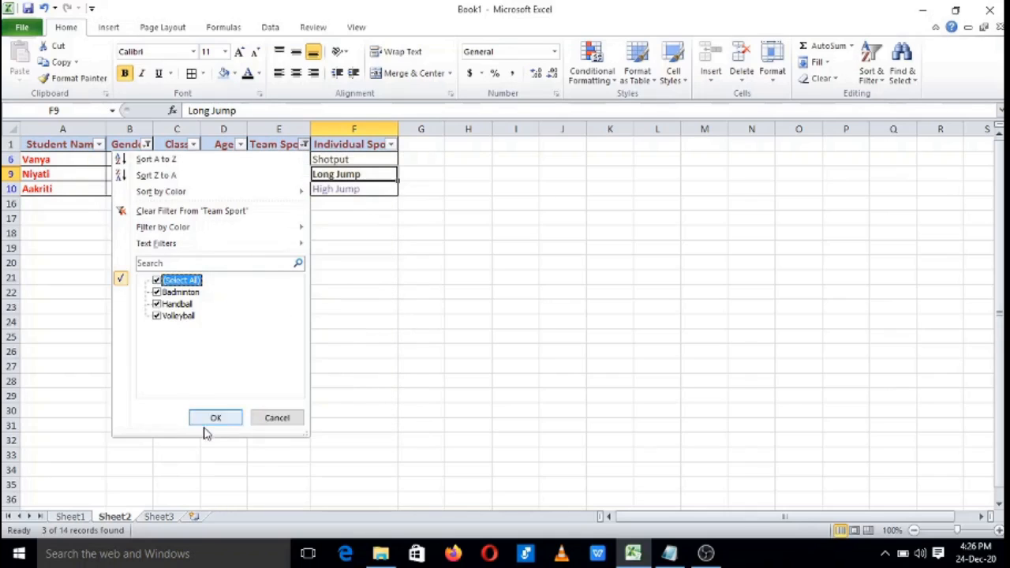
left_click(209, 418)
left_click(147, 146)
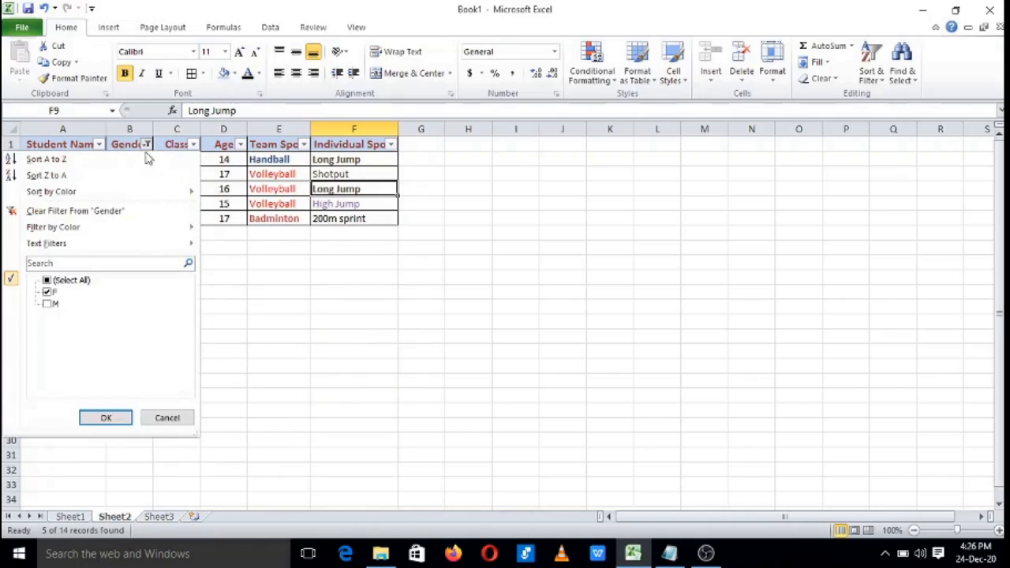
left_click(67, 285)
left_click(106, 419)
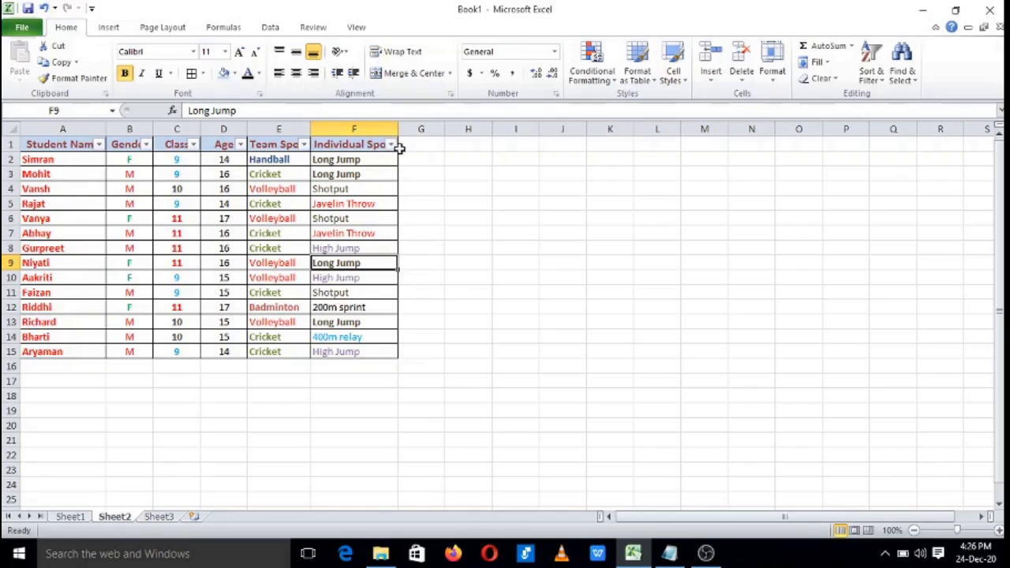
left_click(59, 145)
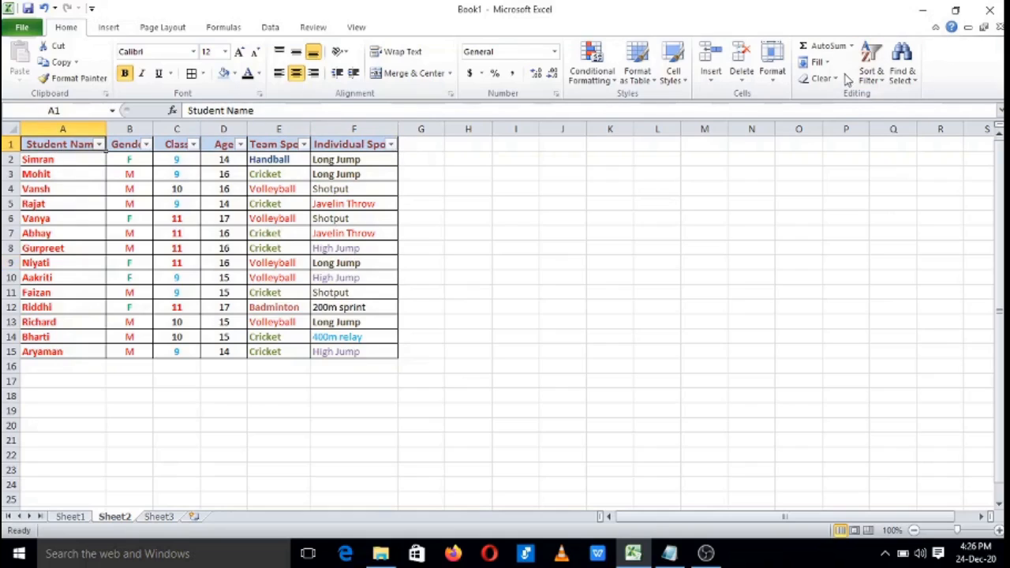
left_click(876, 79)
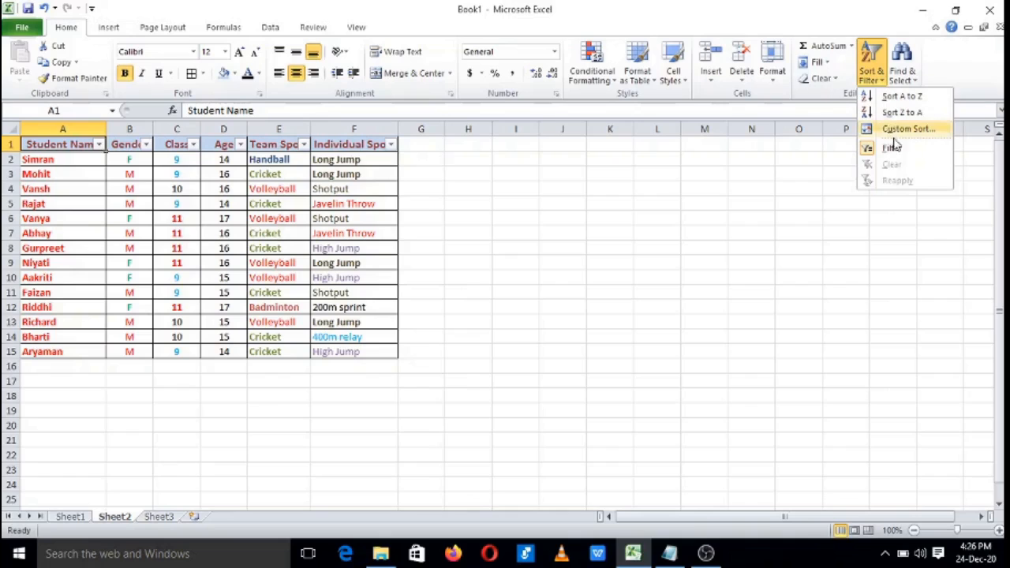
left_click(57, 149)
left_click(73, 174)
left_click_drag(59, 158, 341, 353)
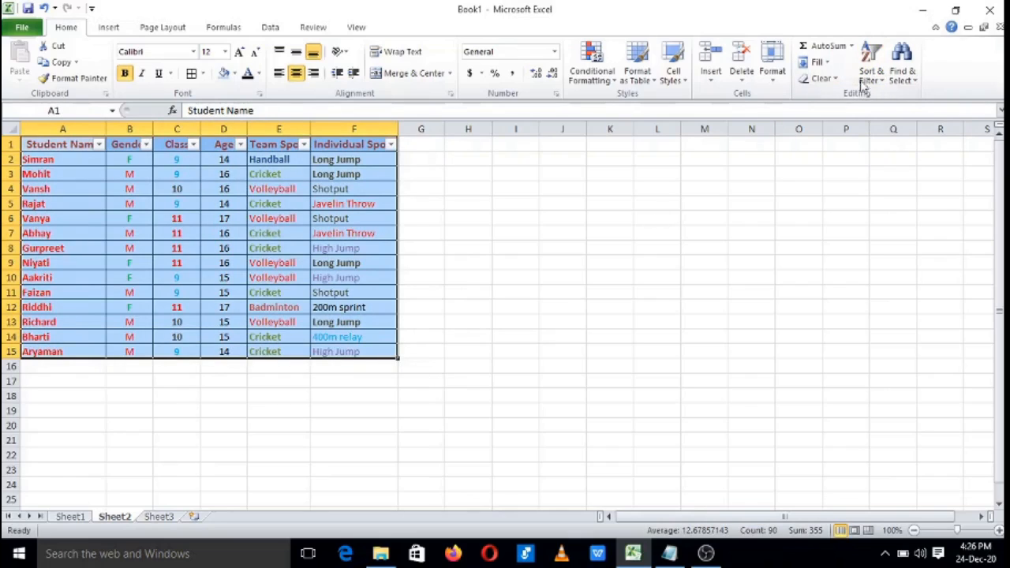
left_click(876, 80)
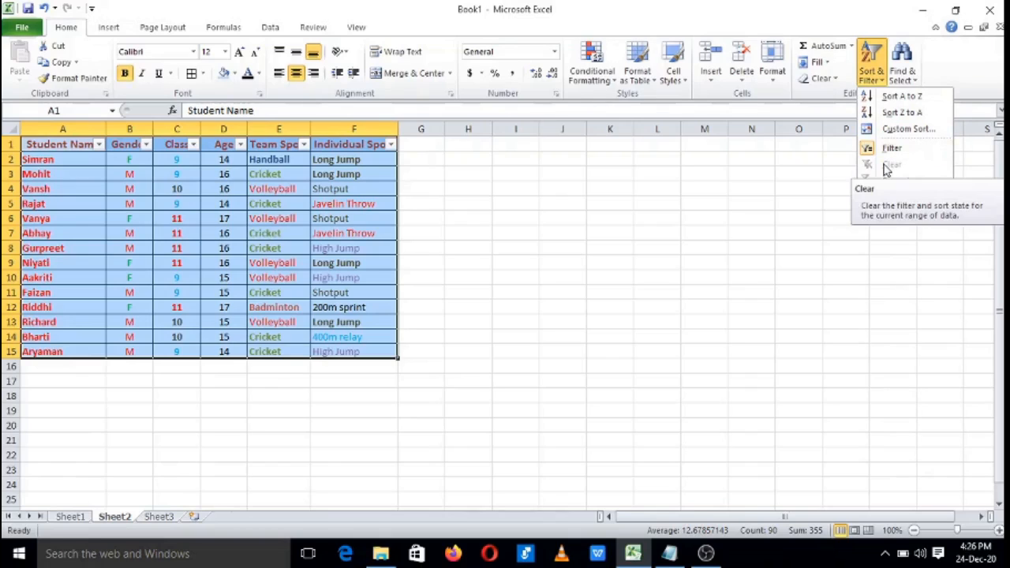
left_click(703, 219)
left_click(263, 203)
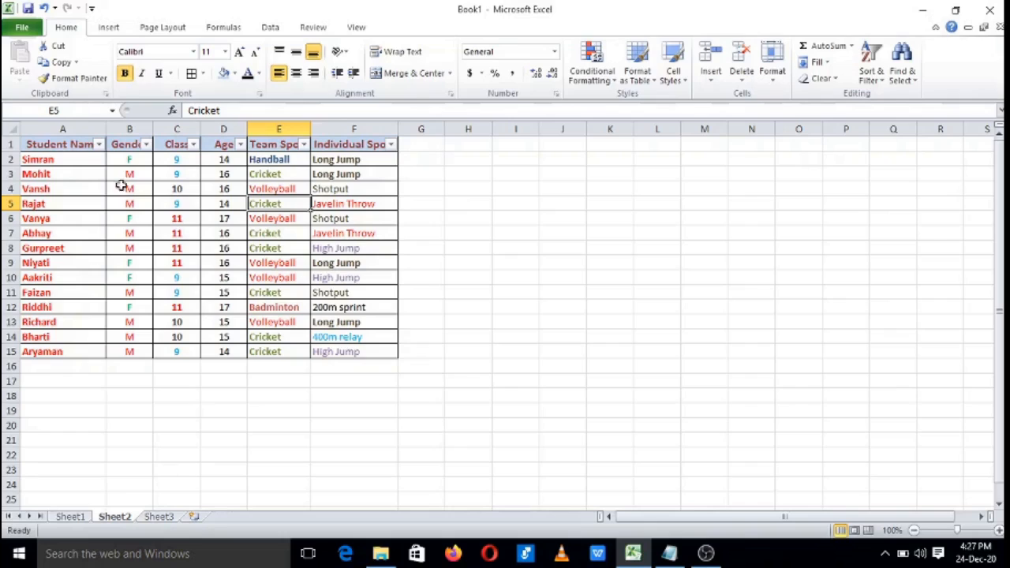
left_click(63, 141)
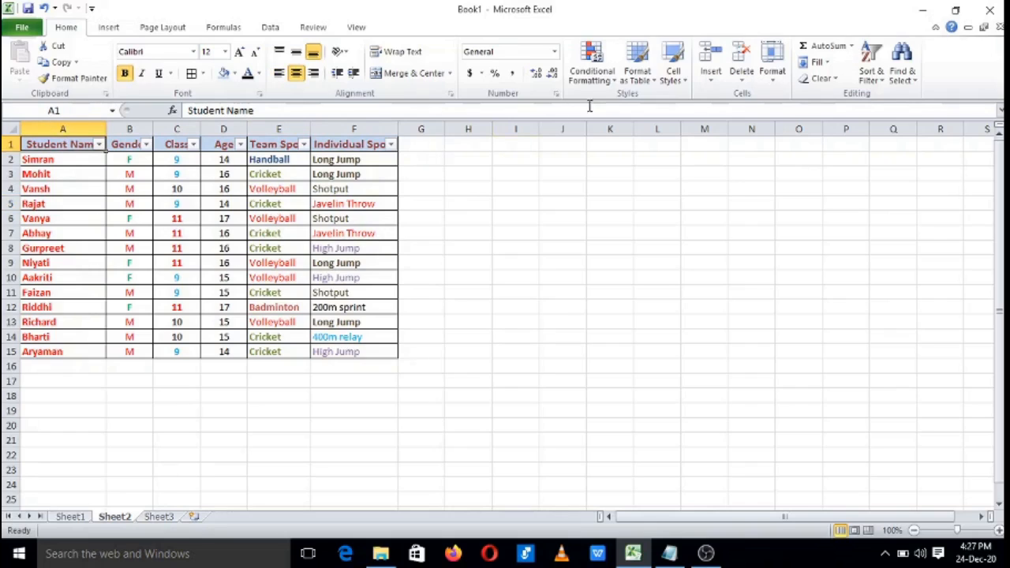
left_click(873, 79)
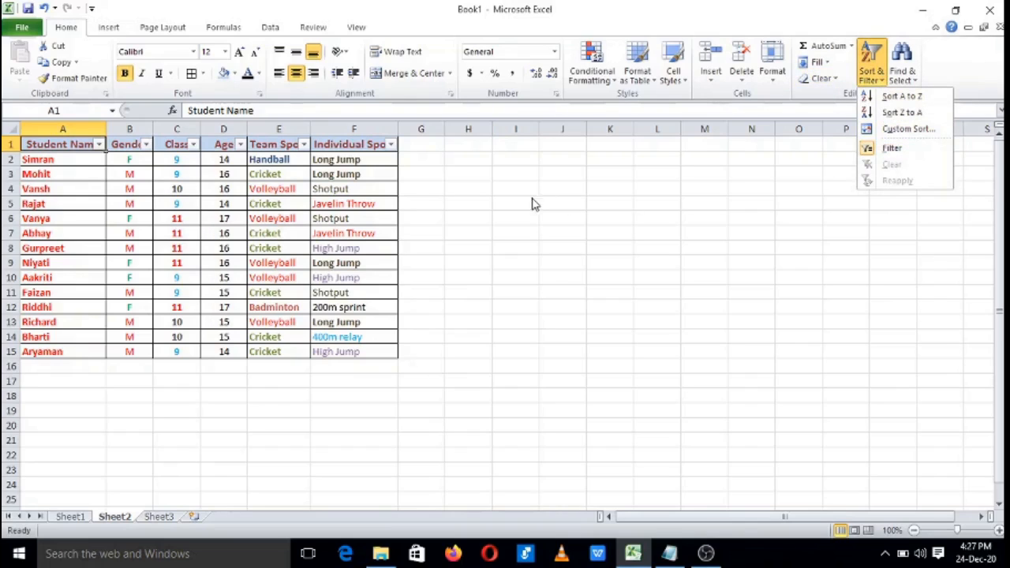
left_click(430, 184)
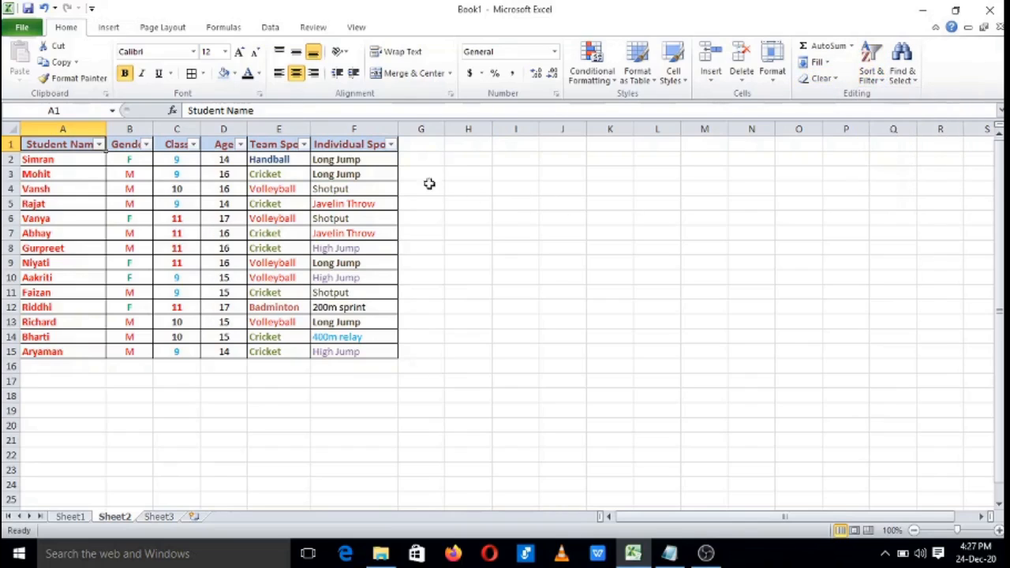
Filter the Individual Sport column to High Jump only, and clear the filter to show the whole table again.
left_click(390, 144)
left_click(267, 281)
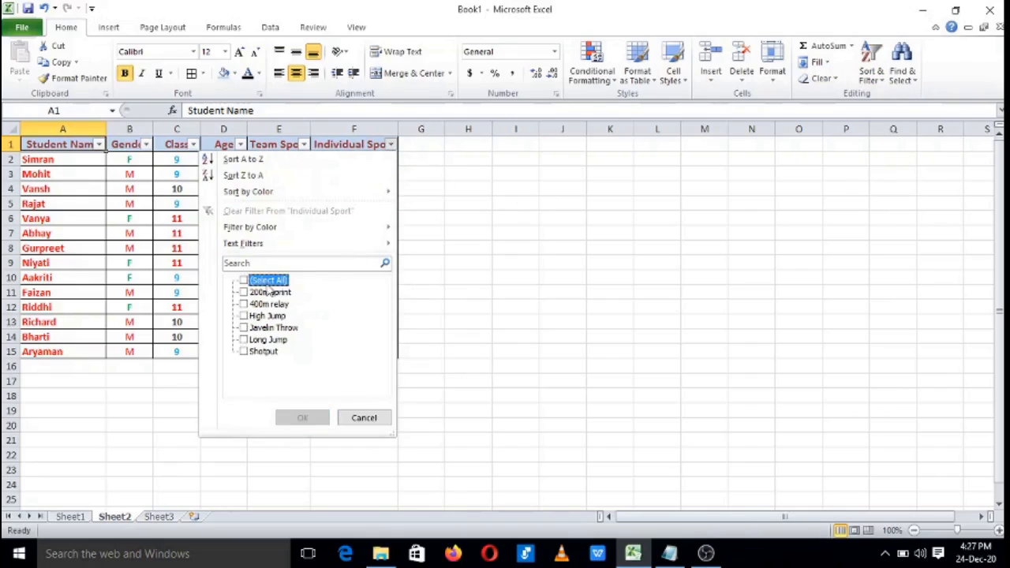
left_click(268, 316)
left_click(305, 417)
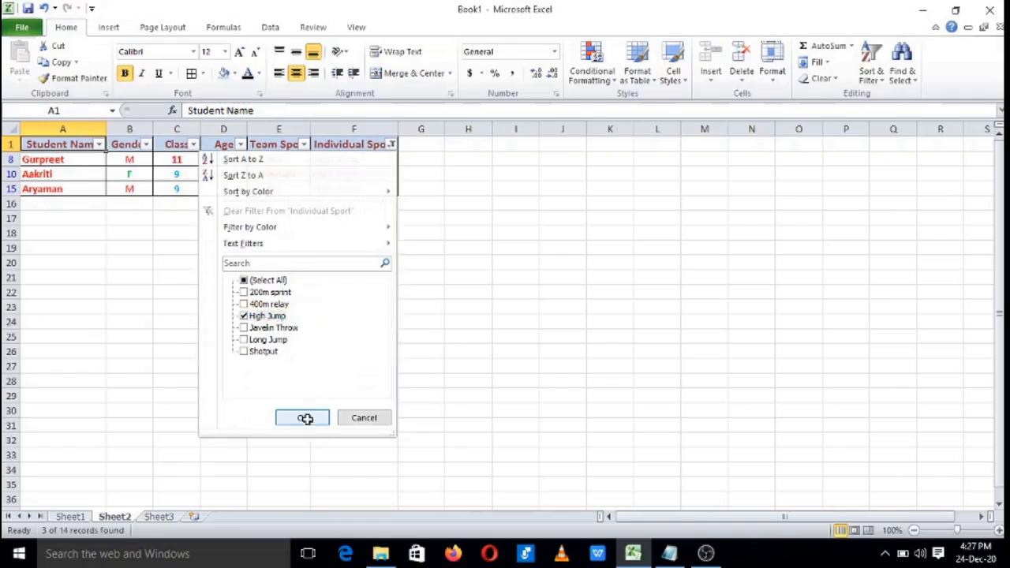
left_click(872, 71)
left_click(891, 166)
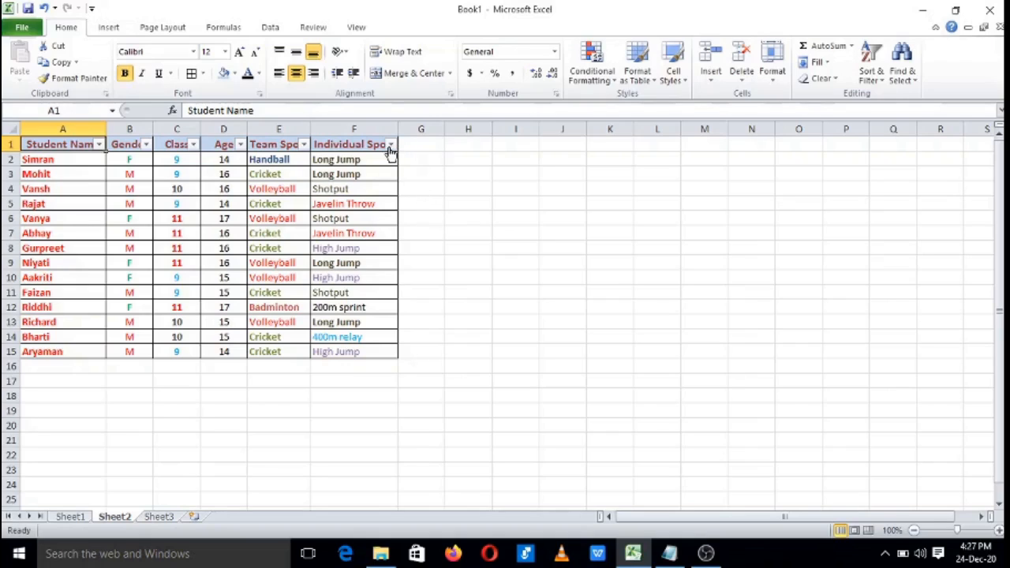
Filter the Gender column to show only the F rows.
left_click(146, 144)
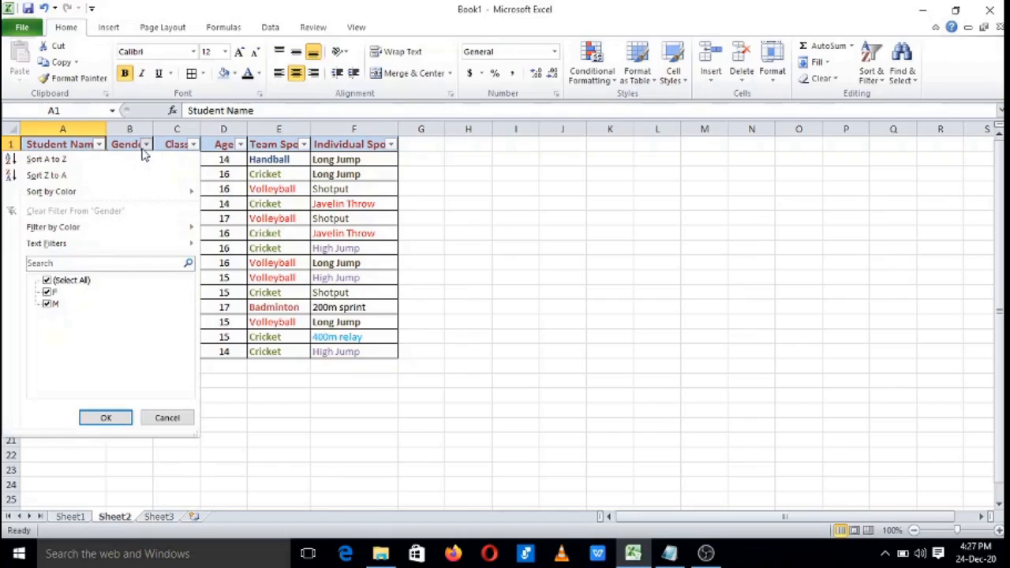
left_click(61, 286)
left_click(47, 292)
left_click(105, 417)
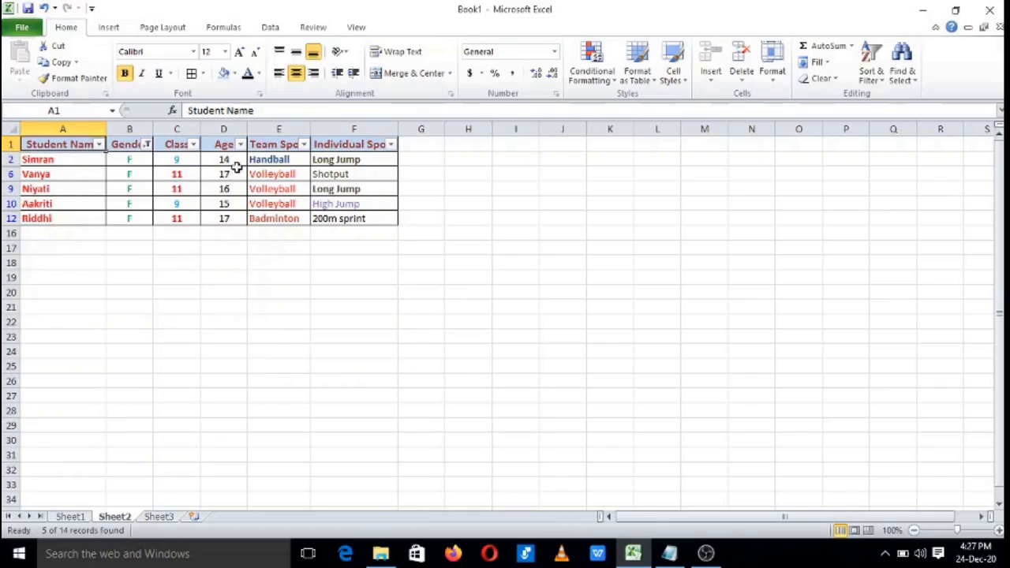
Narrow the filtered table to Volleyball only in the Team Sport column.
left_click(304, 145)
left_click(180, 281)
left_click(169, 316)
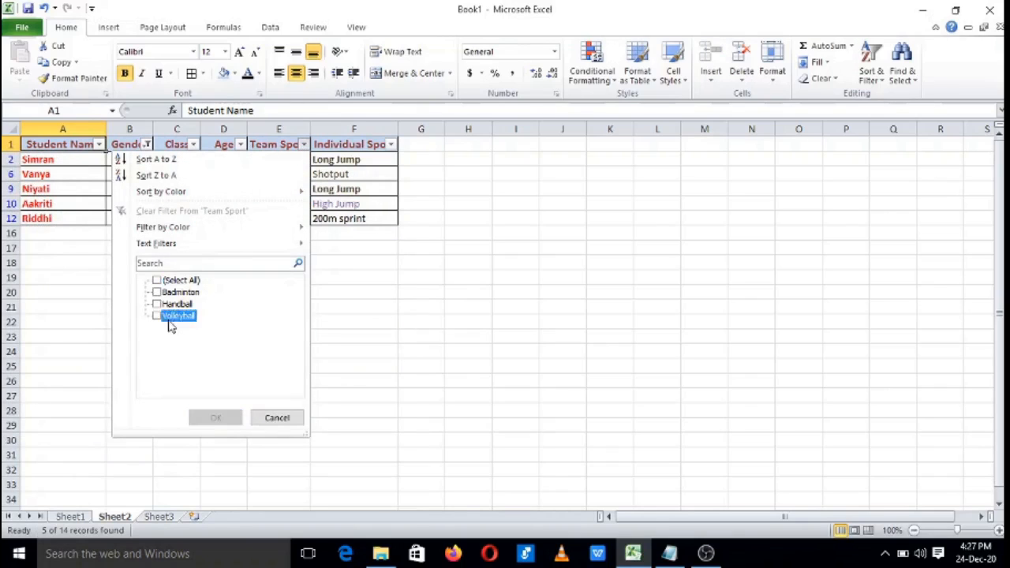
left_click(217, 419)
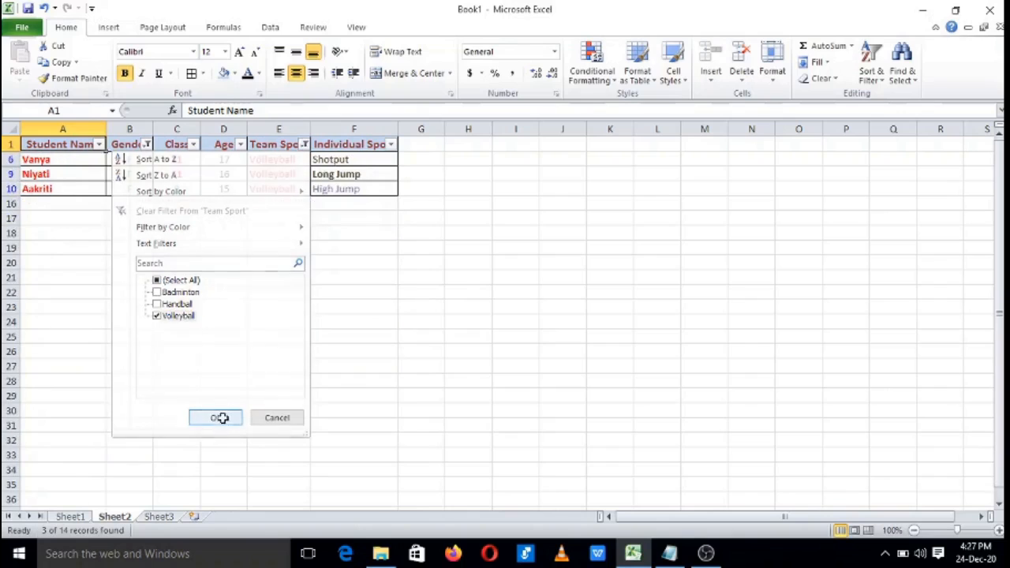
Filter the Individual Sport column to Long Jump only, leaving High Jump and Shotput deselected.
left_click(390, 145)
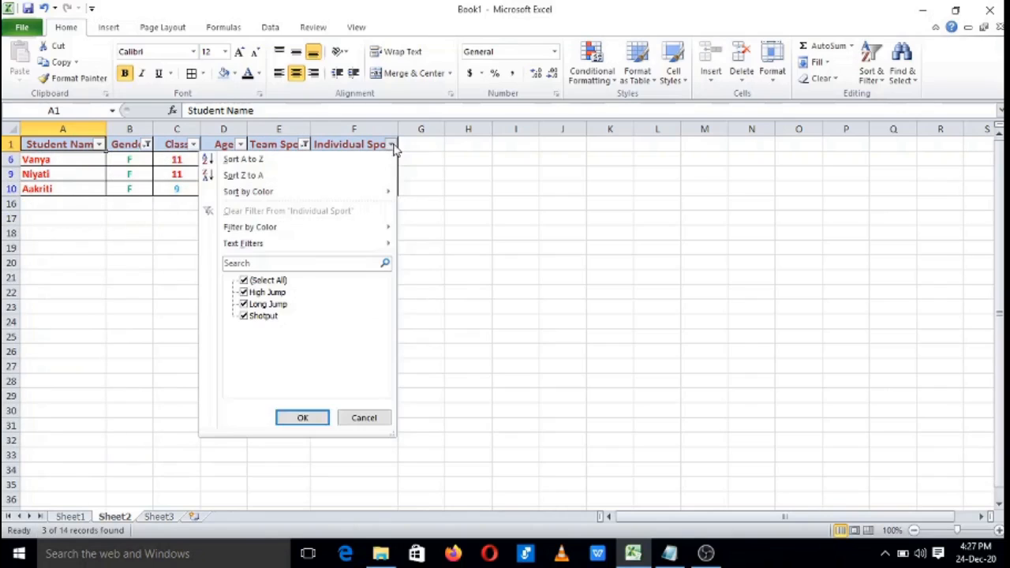
left_click(269, 305)
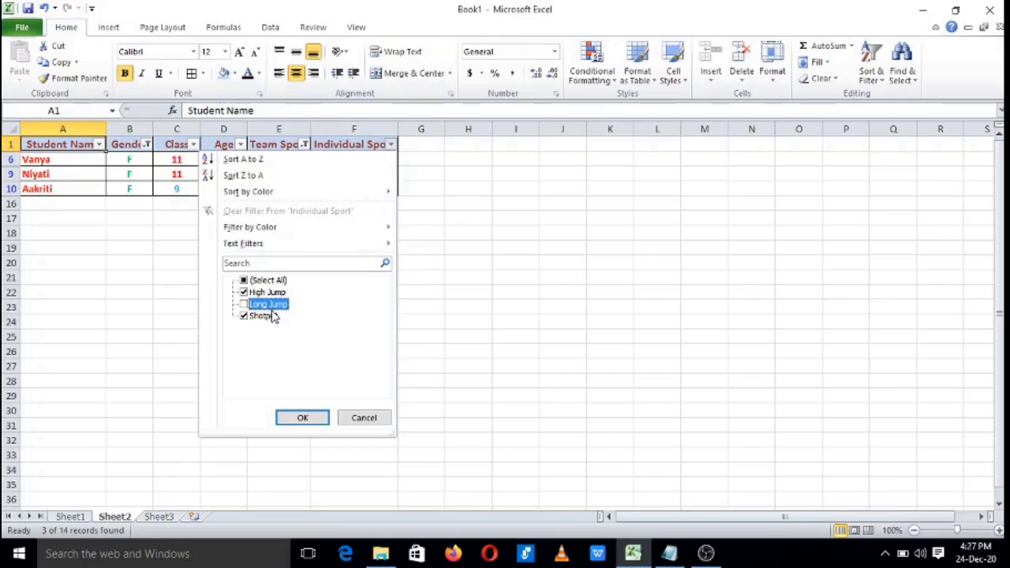
left_click(259, 281)
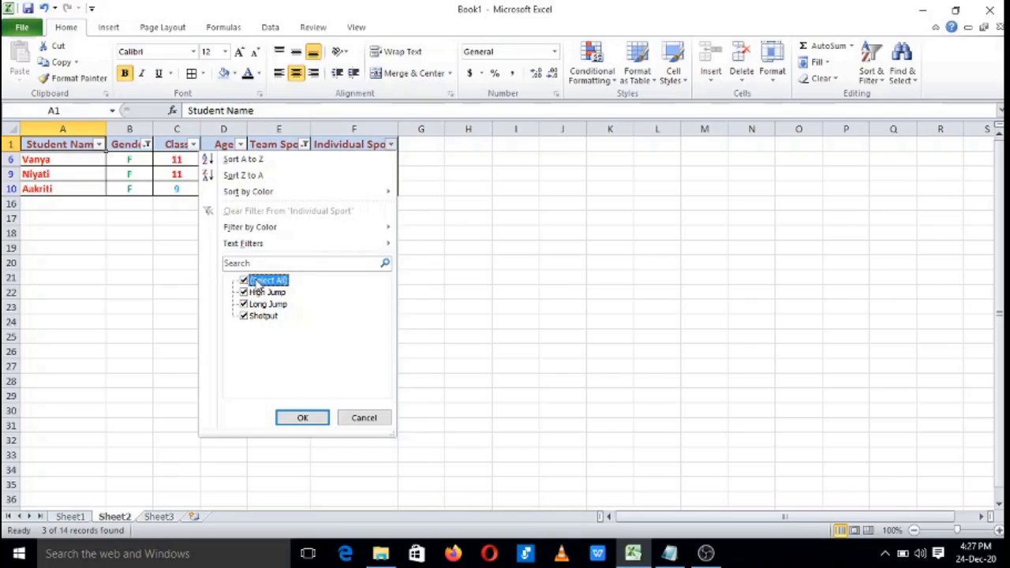
left_click(254, 282)
left_click(258, 305)
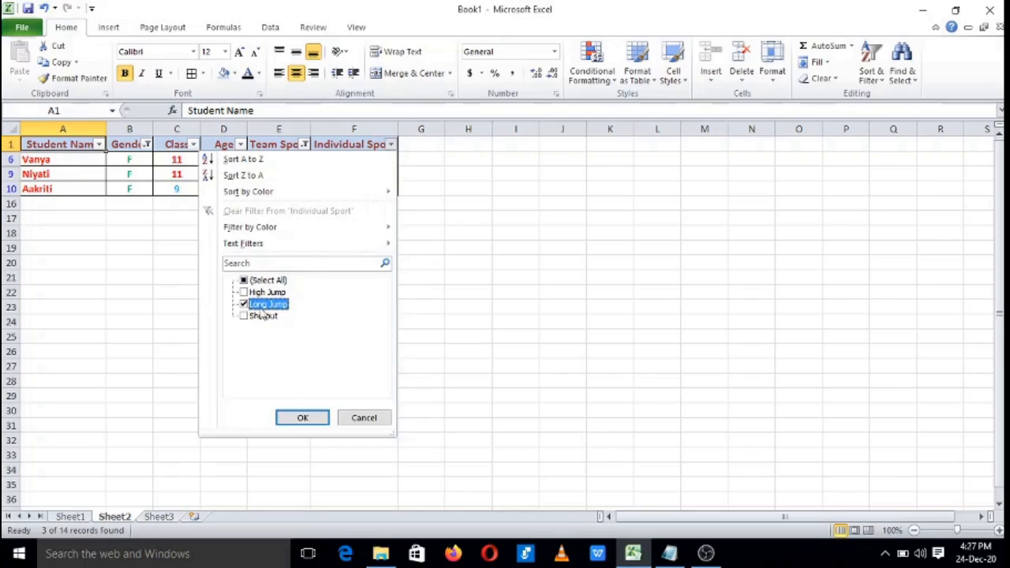
left_click(303, 419)
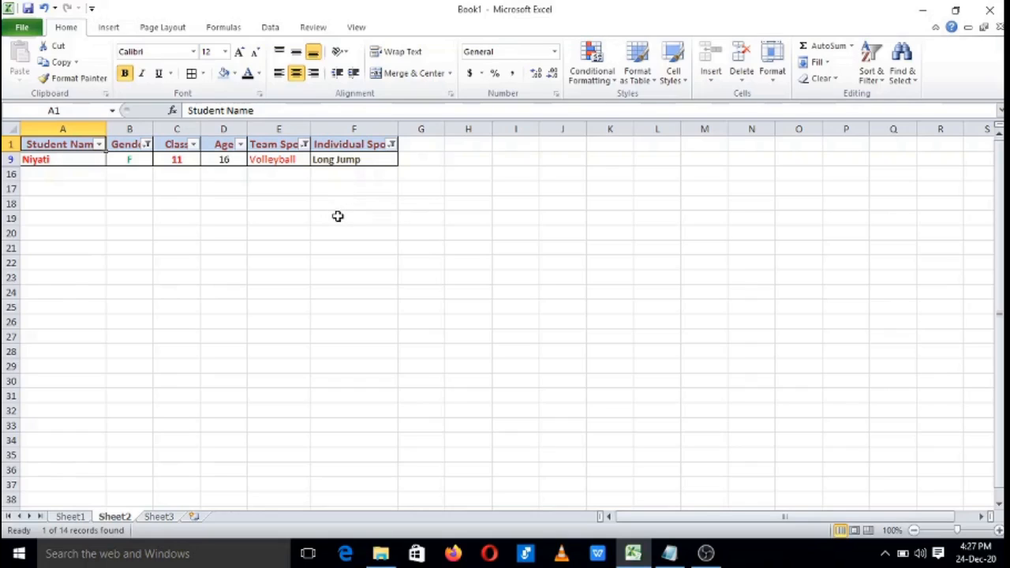
Clear all the column filters from the student sports table at once, starting from the Individual Sport header cell.
left_click(365, 145)
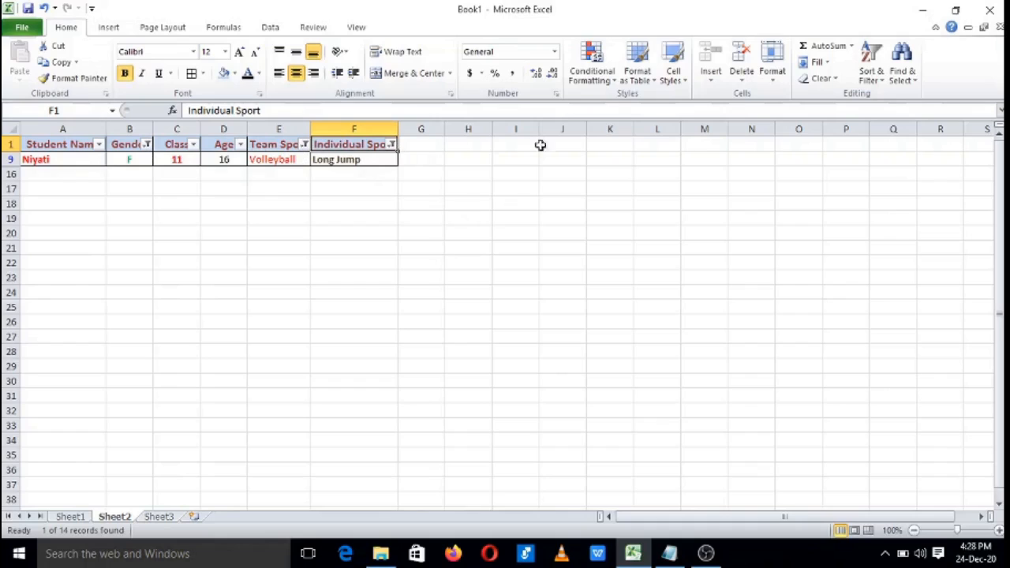
left_click(880, 76)
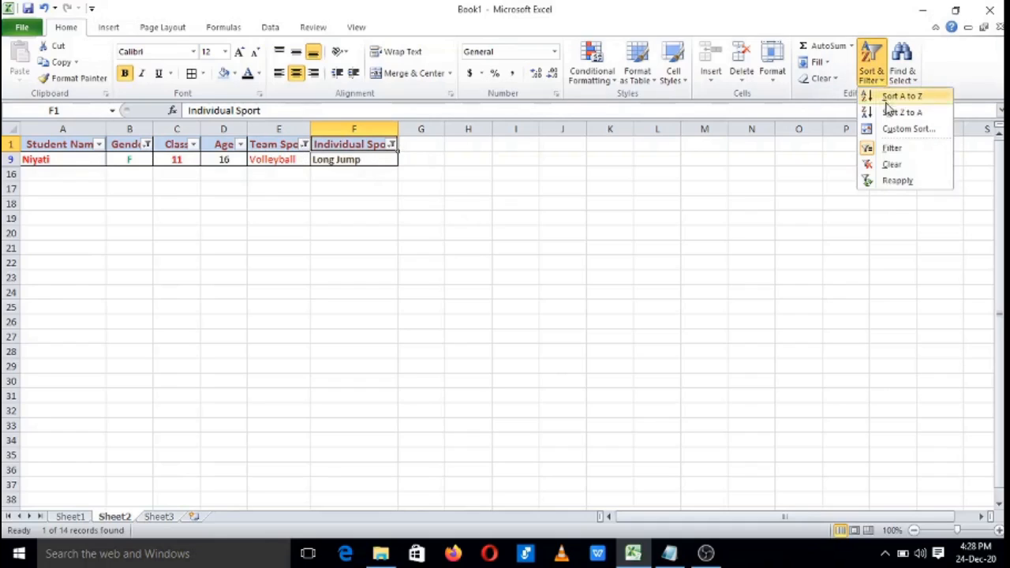
left_click(892, 165)
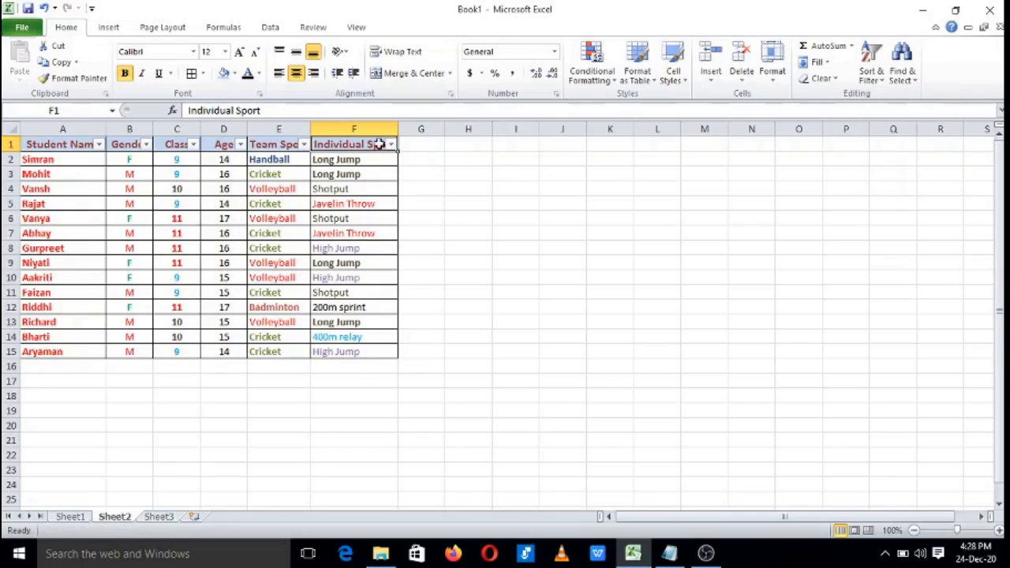